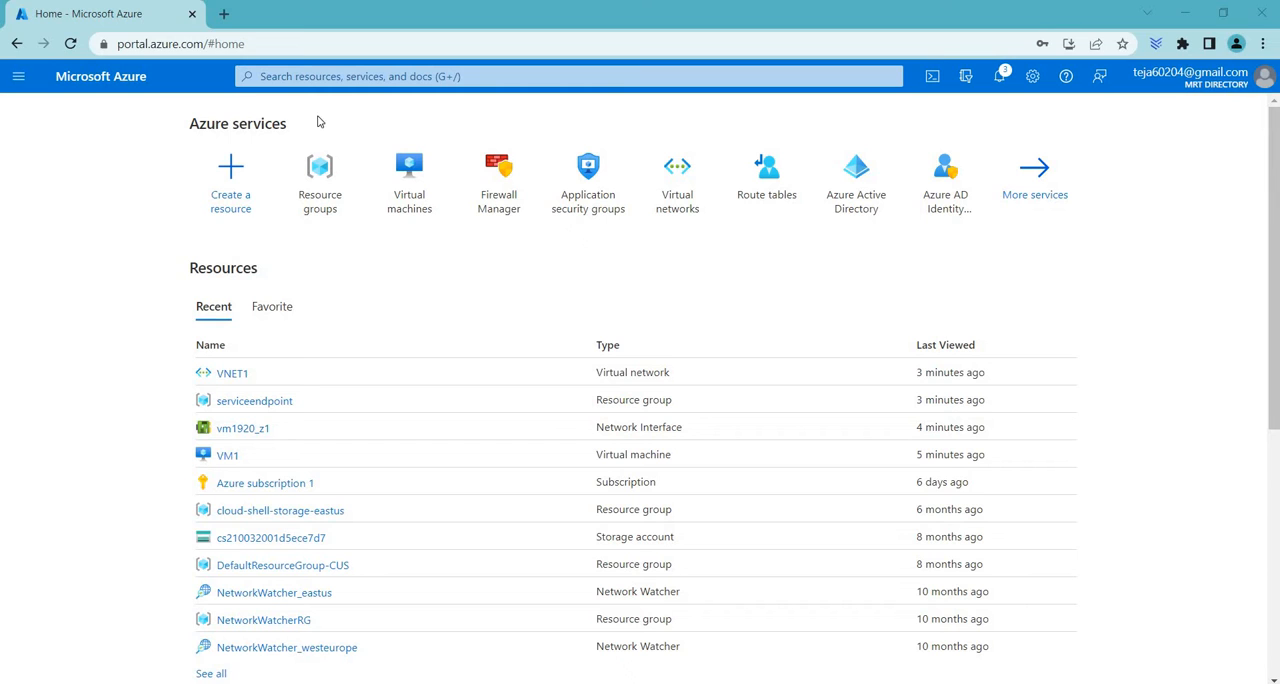
# Open the list of resource groups
pyautogui.click(334, 188)
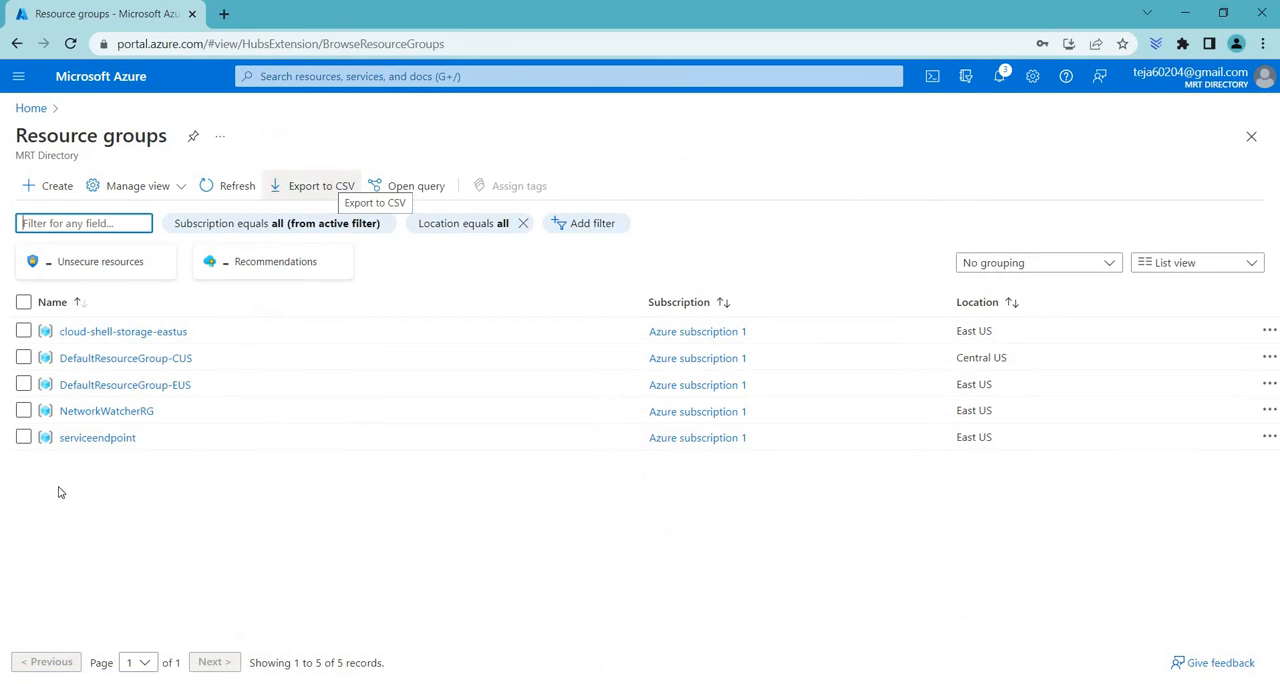
pyautogui.doubleClick(48, 441)
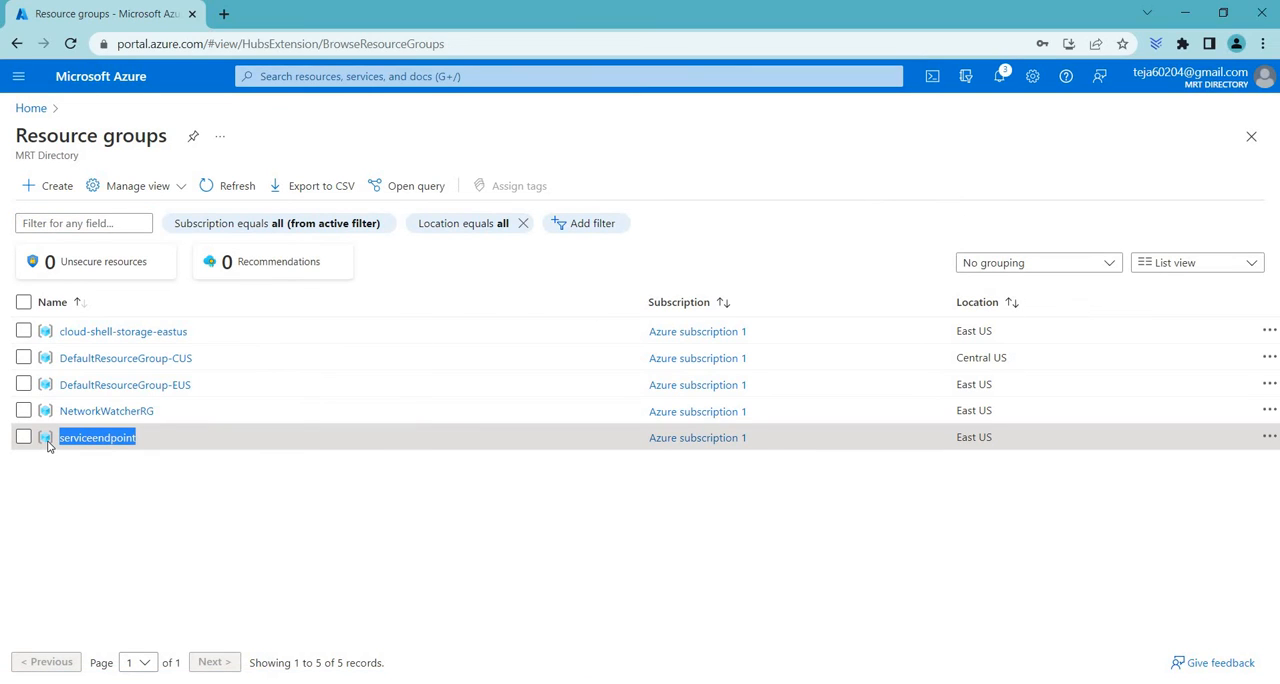
pyautogui.click(64, 198)
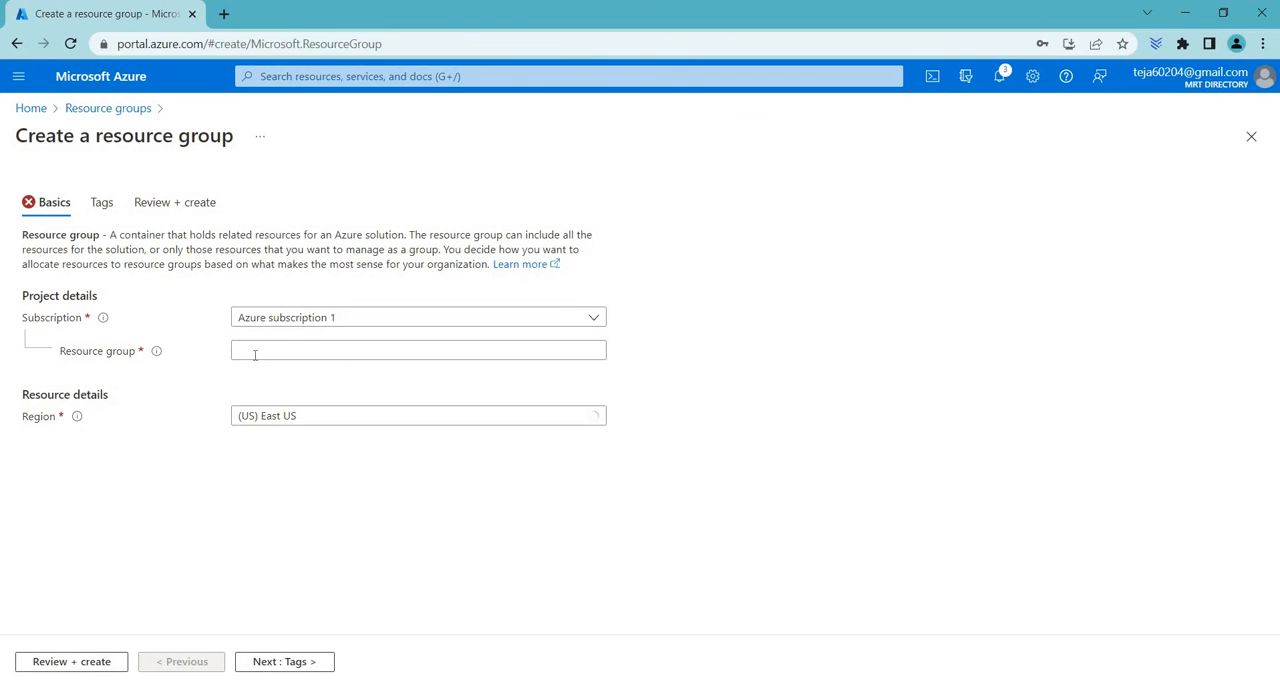
pyautogui.click(255, 352)
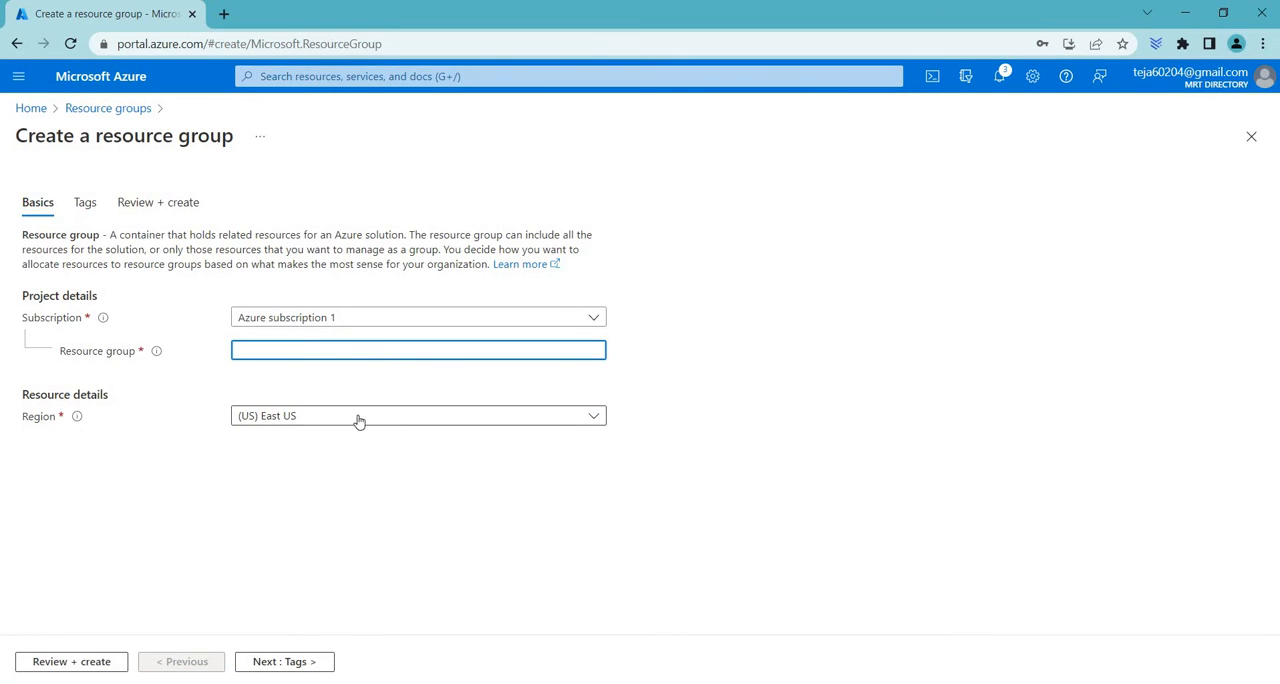
pyautogui.click(127, 110)
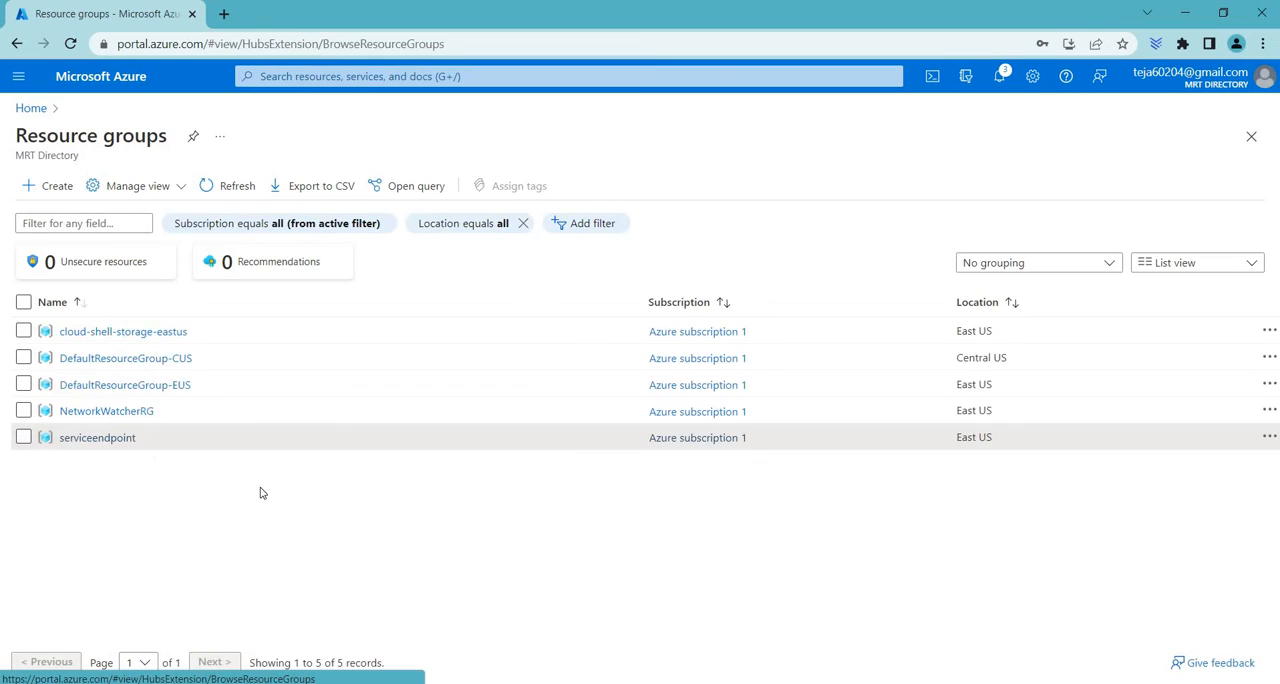
# Open the serviceendpoint resource group
pyautogui.moveTo(962, 438); pyautogui.dragTo(994, 438)
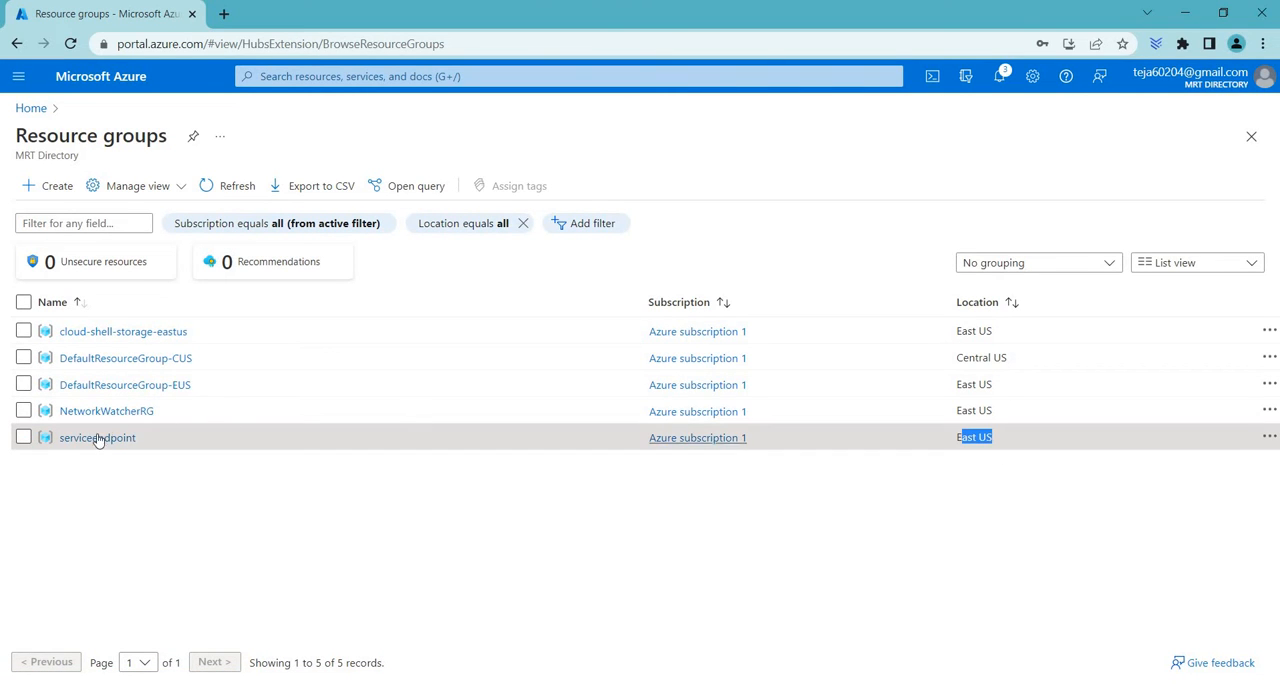
pyautogui.click(103, 441)
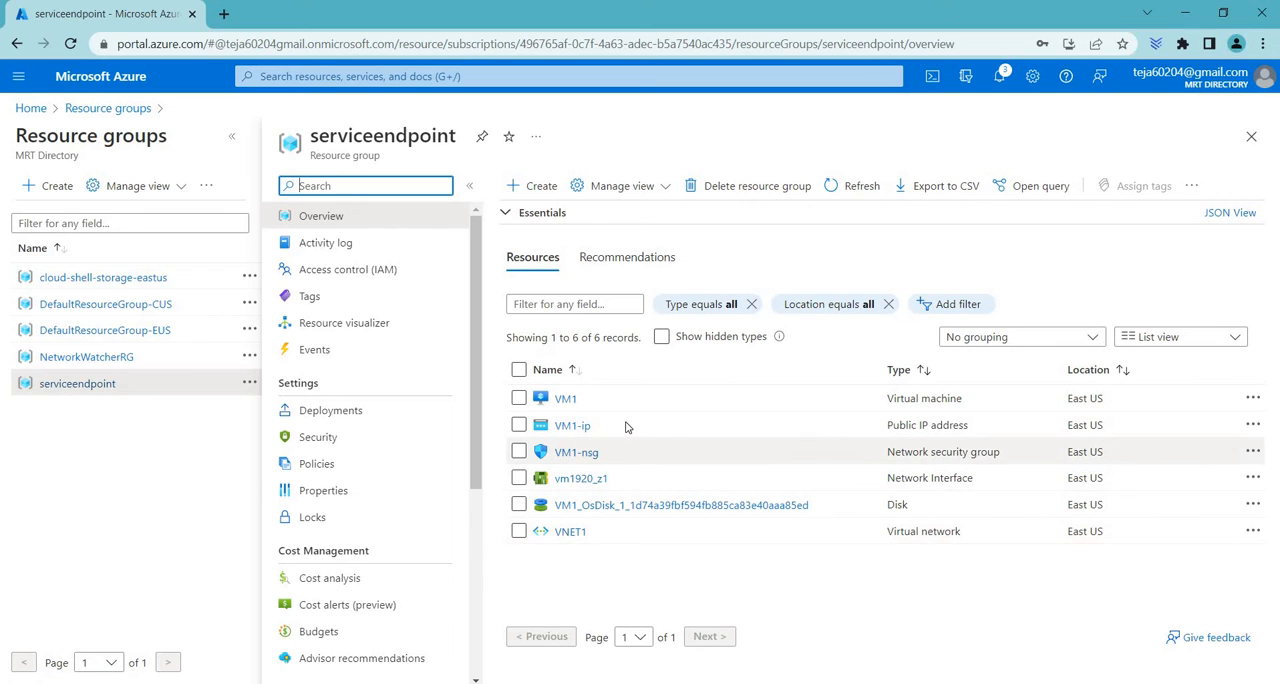
# Search the Marketplace for virtual network from the resource group and start creating Microsoft's Virtual network service
pyautogui.click(529, 185)
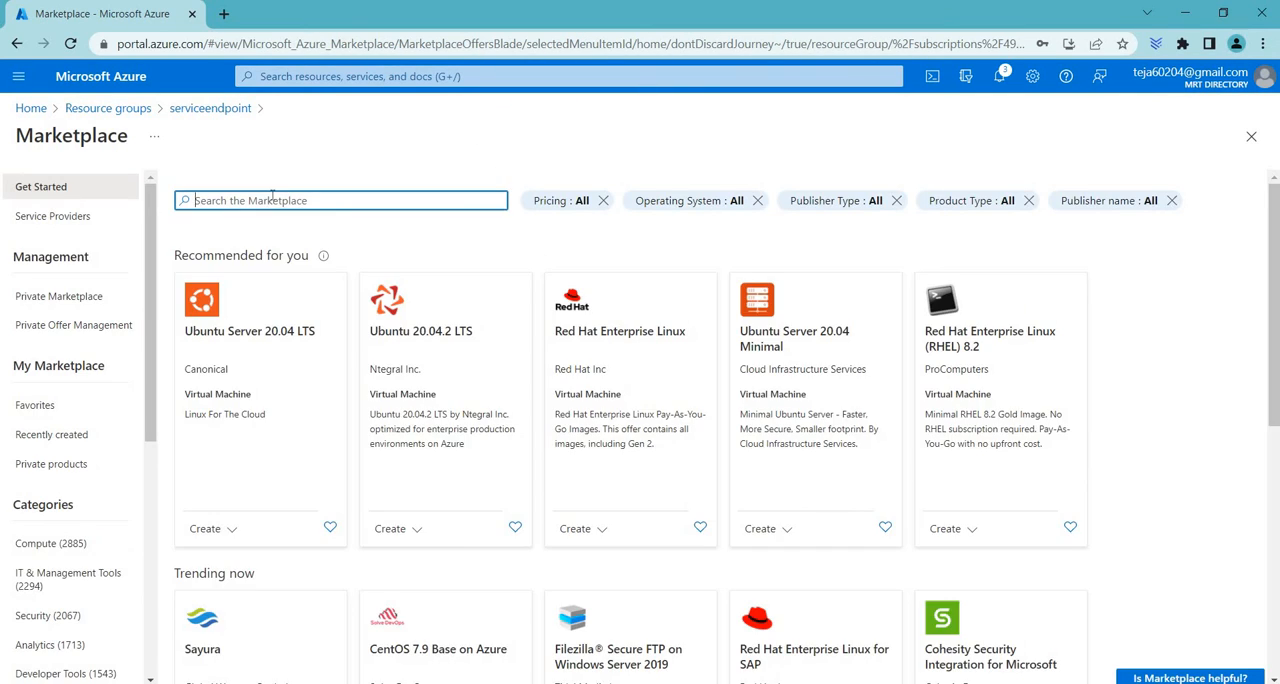
pyautogui.write('vn')
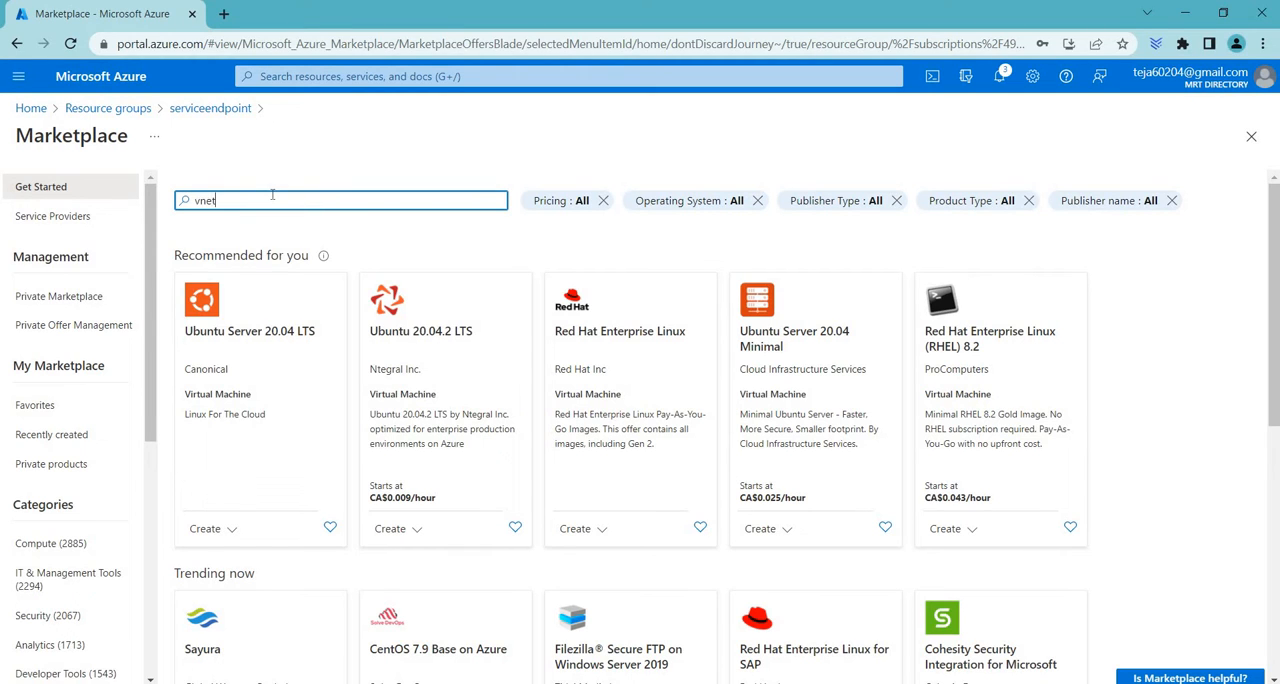
pyautogui.write('et')
pyautogui.press('BackSpace')
pyautogui.write('irtual')
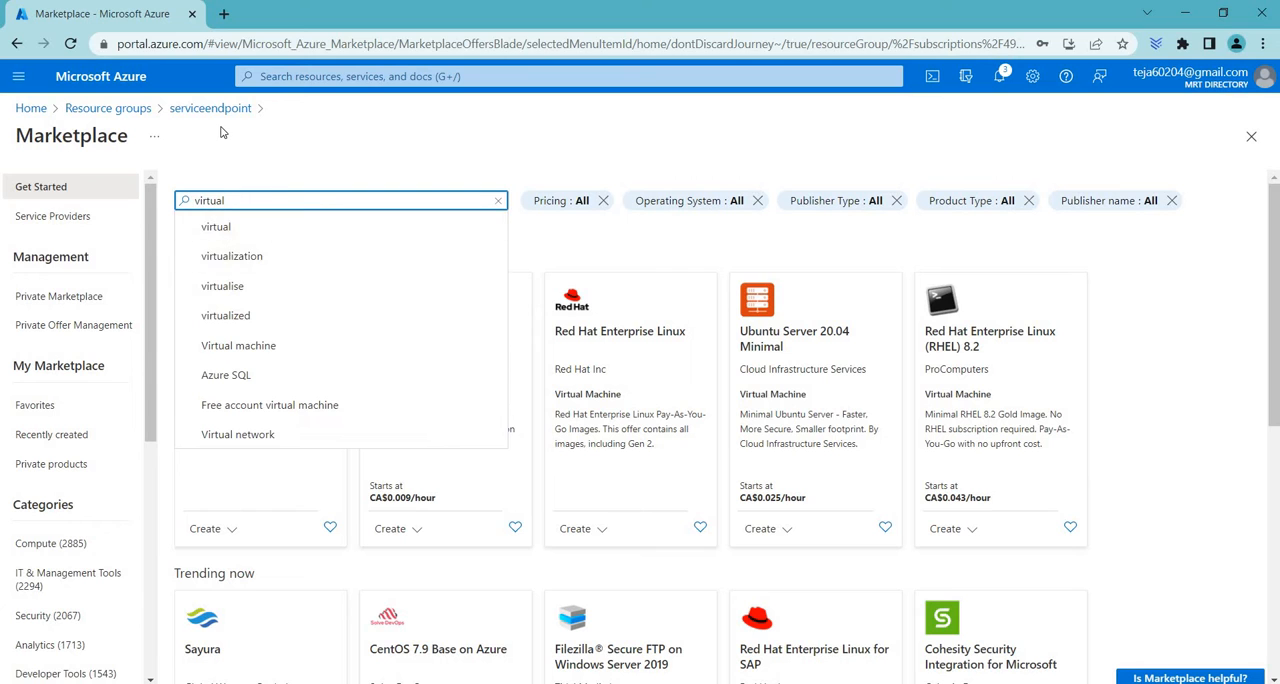
pyautogui.write(' network')
pyautogui.click(389, 432)
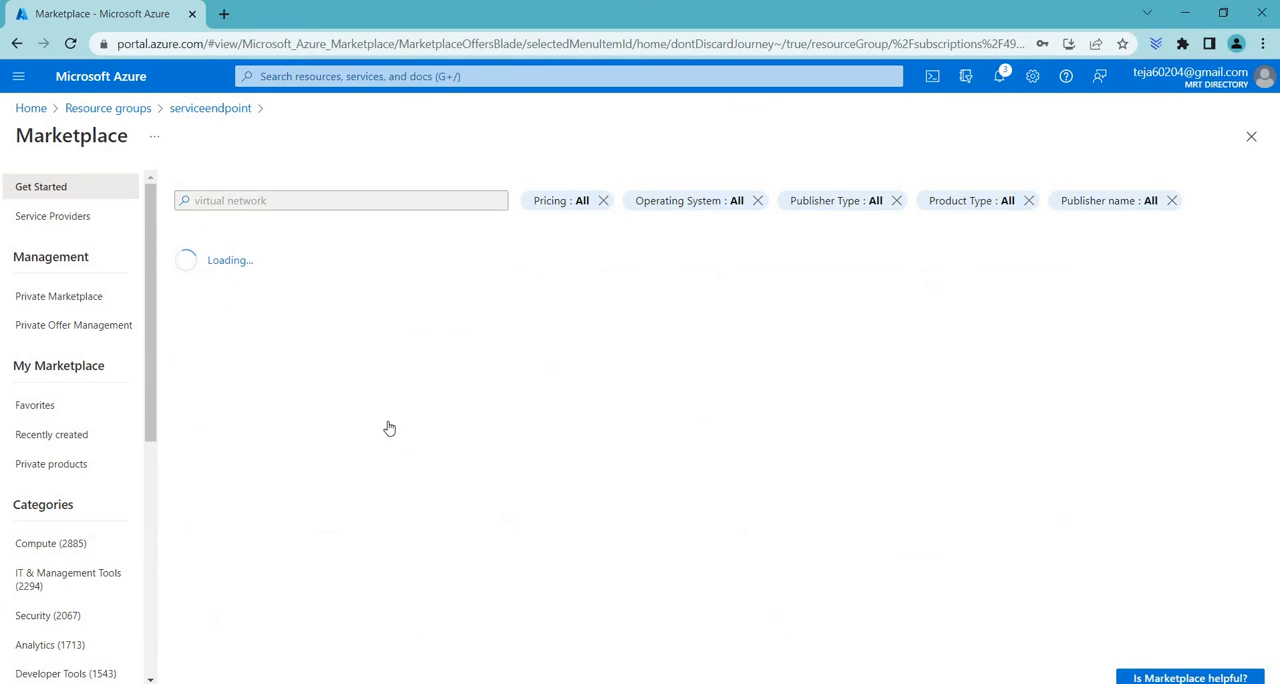
pyautogui.click(270, 346)
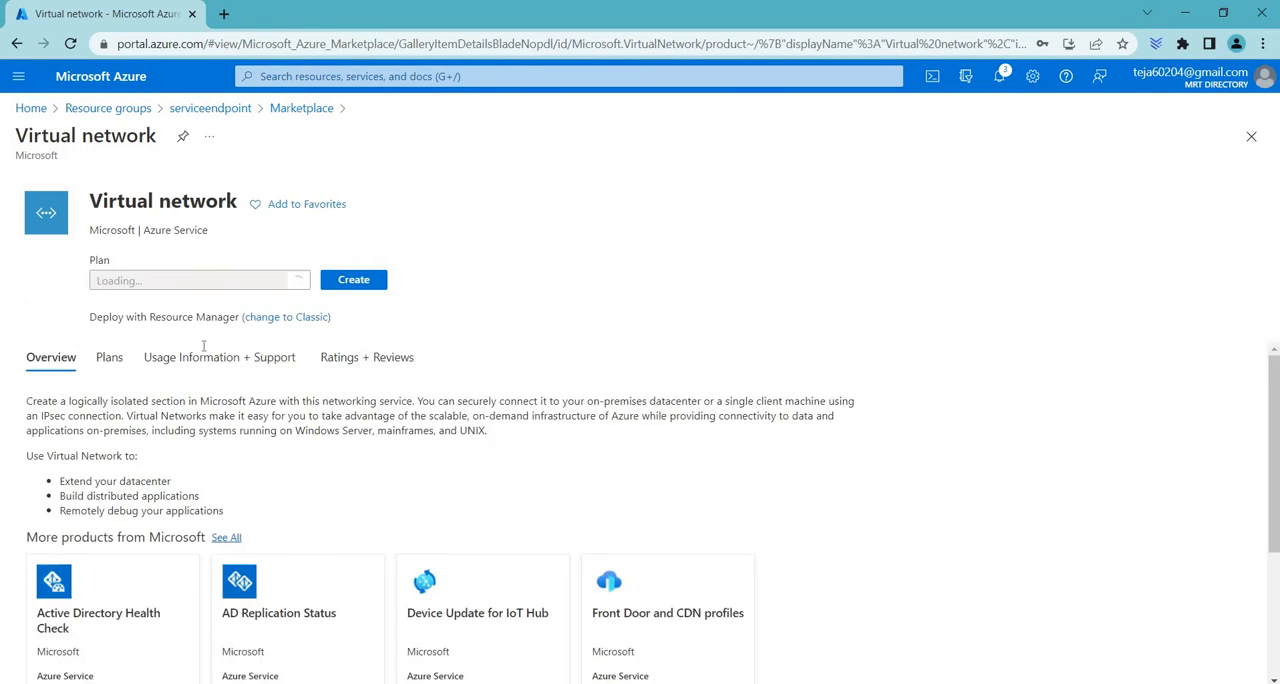
pyautogui.click(354, 310)
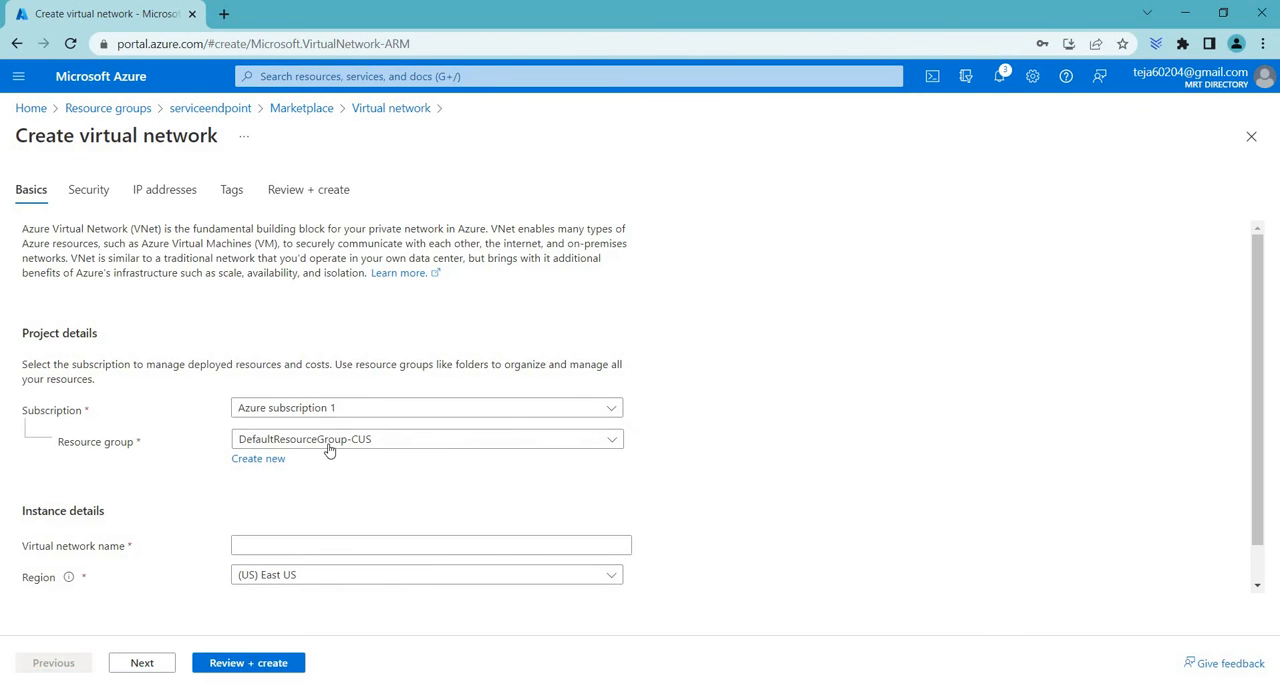
# Assign the virtual network to the serviceendpoint resource group and name it VNET2
pyautogui.click(325, 444)
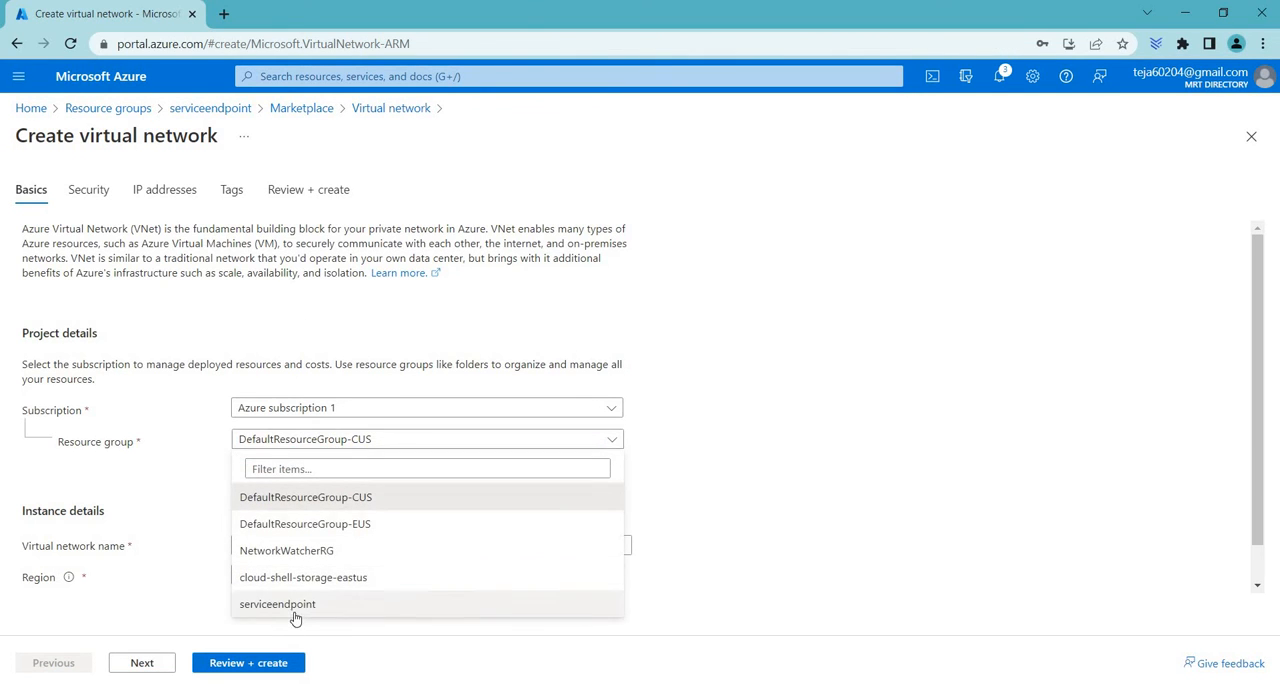
pyautogui.click(330, 608)
pyautogui.click(306, 548)
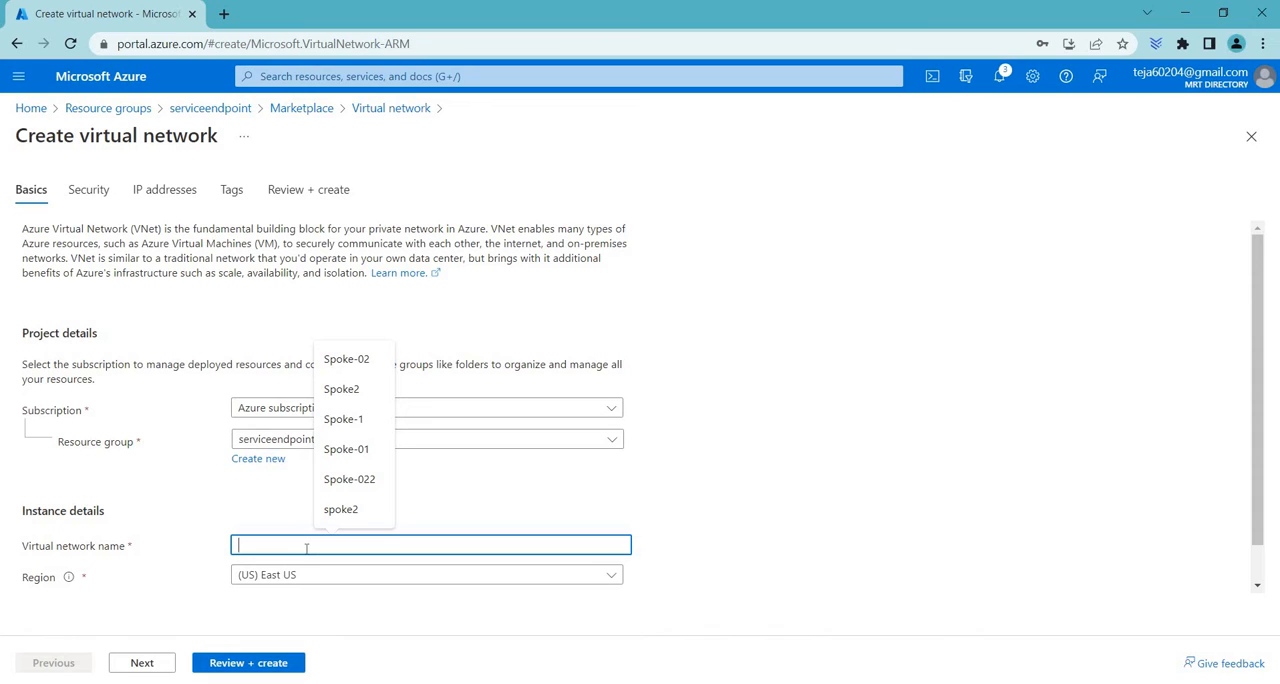
pyautogui.write('VNE2')
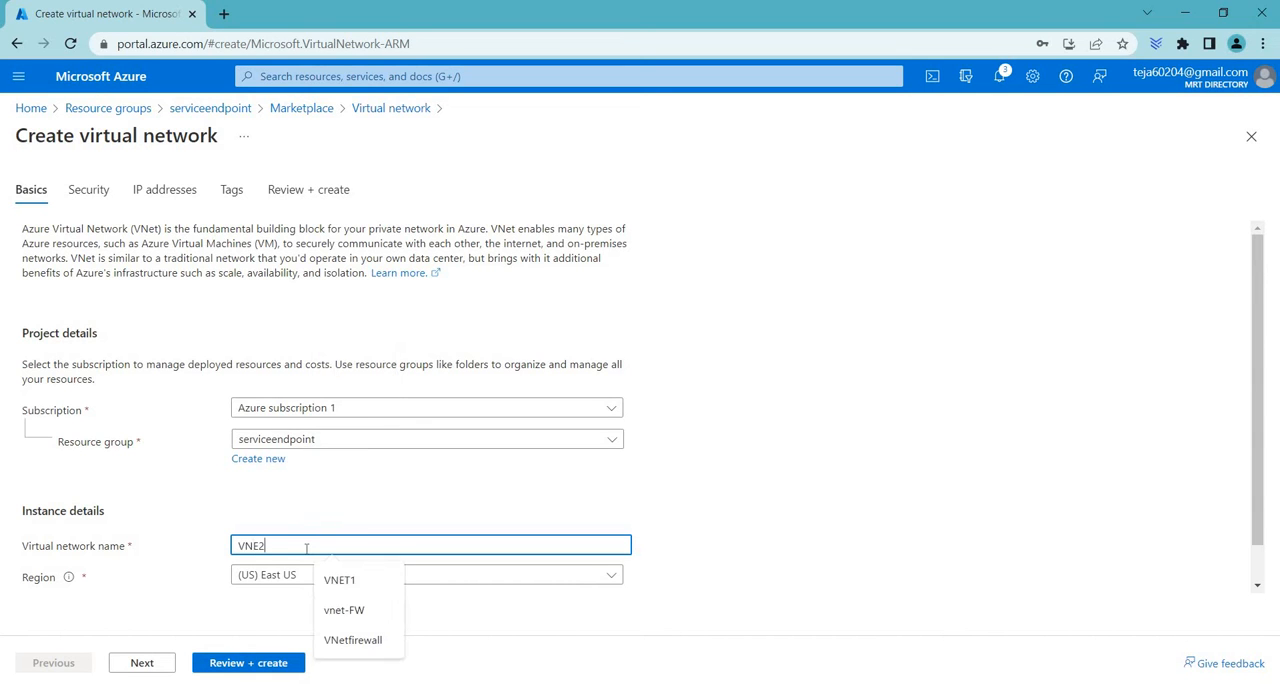
pyautogui.write('NET2')
pyautogui.press('BackSpace')
pyautogui.write('T2')
# Add a subnet named subnet1 to the virtual network's 10.0.0.0/16 address space
pyautogui.click(88, 192)
pyautogui.click(182, 196)
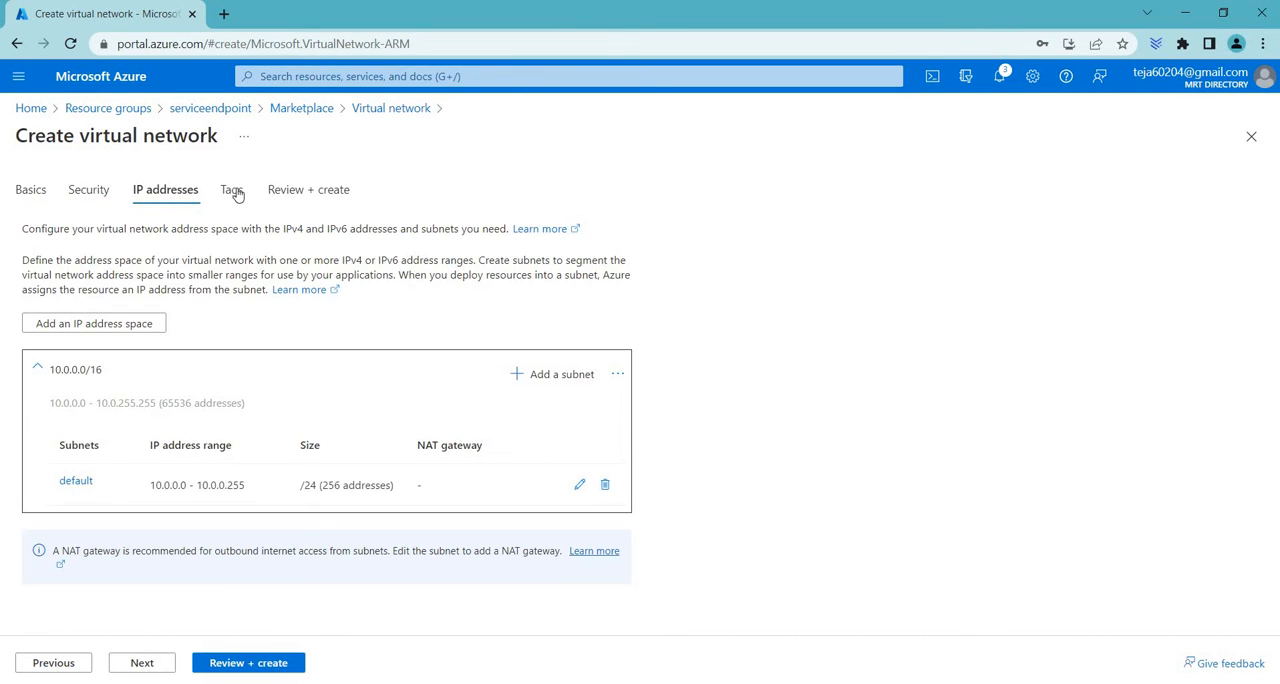
pyautogui.click(561, 375)
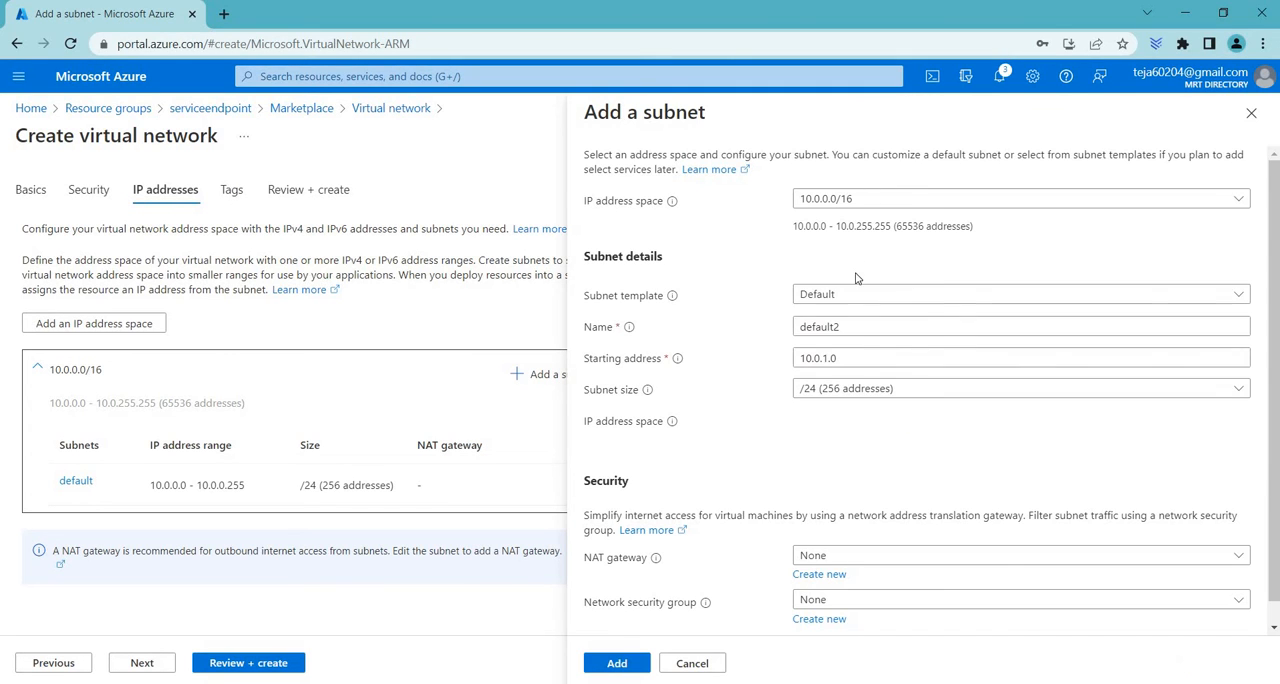
pyautogui.moveTo(847, 323); pyautogui.dragTo(699, 332)
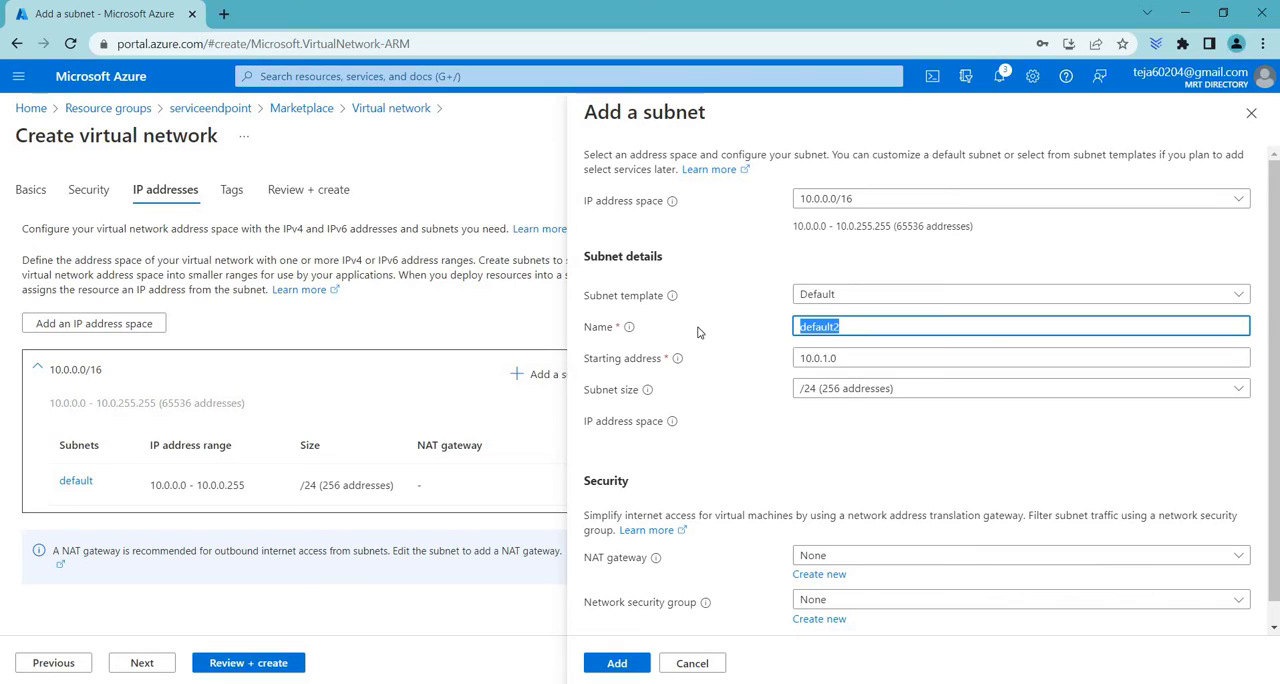
pyautogui.write('subnet1')
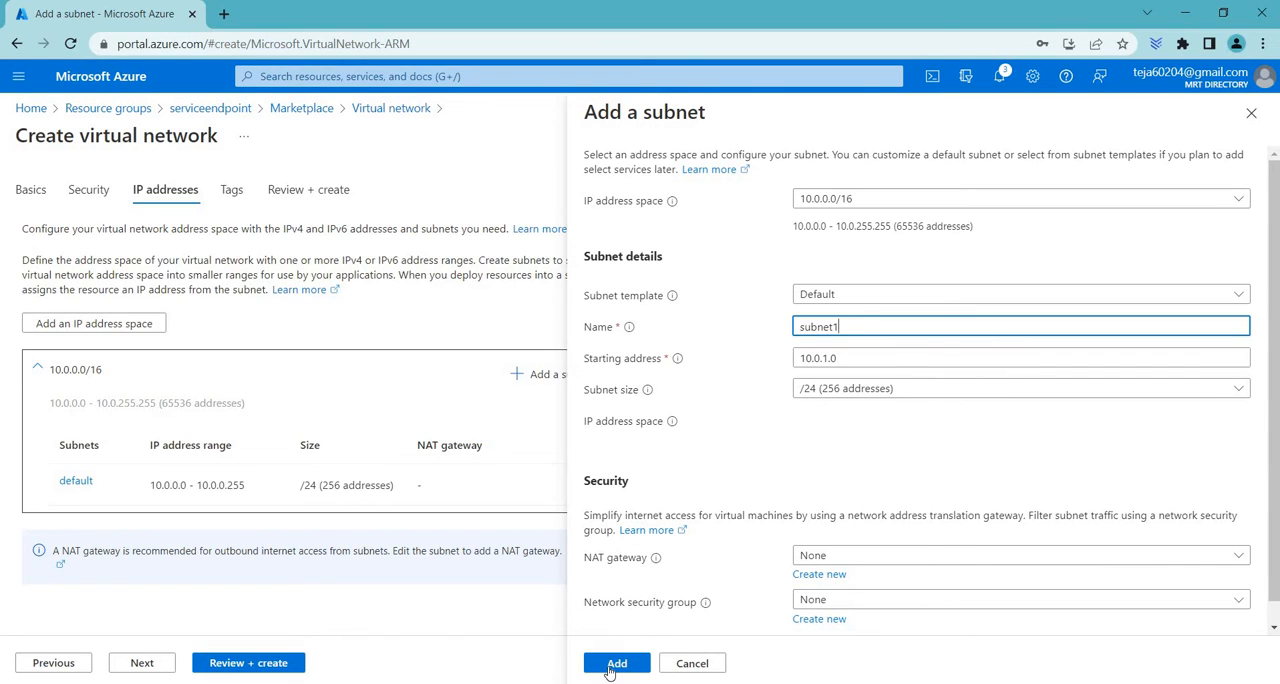
pyautogui.click(611, 667)
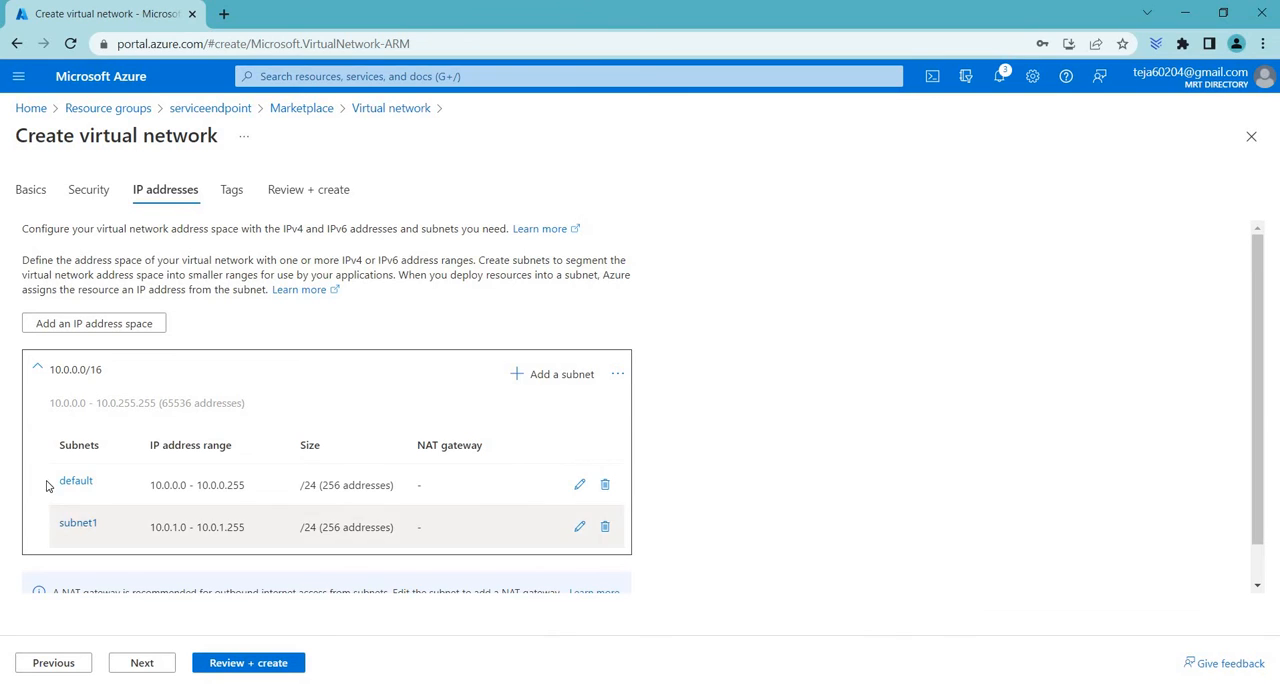
# Review the virtual network's subnets, tags and configuration summary, and return to the serviceendpoint resource group without creating the network
pyautogui.moveTo(123, 479); pyautogui.dragTo(52, 481)
pyautogui.moveTo(103, 523); pyautogui.dragTo(103, 524)
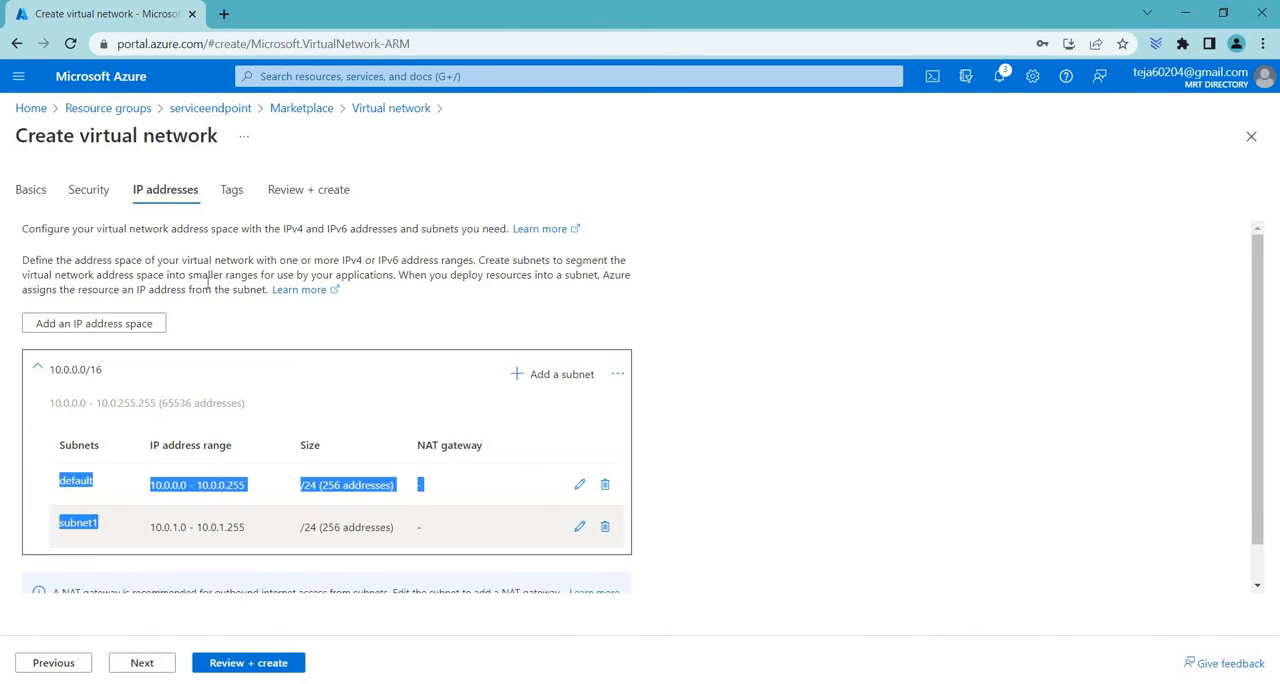
pyautogui.click(229, 197)
pyautogui.click(338, 194)
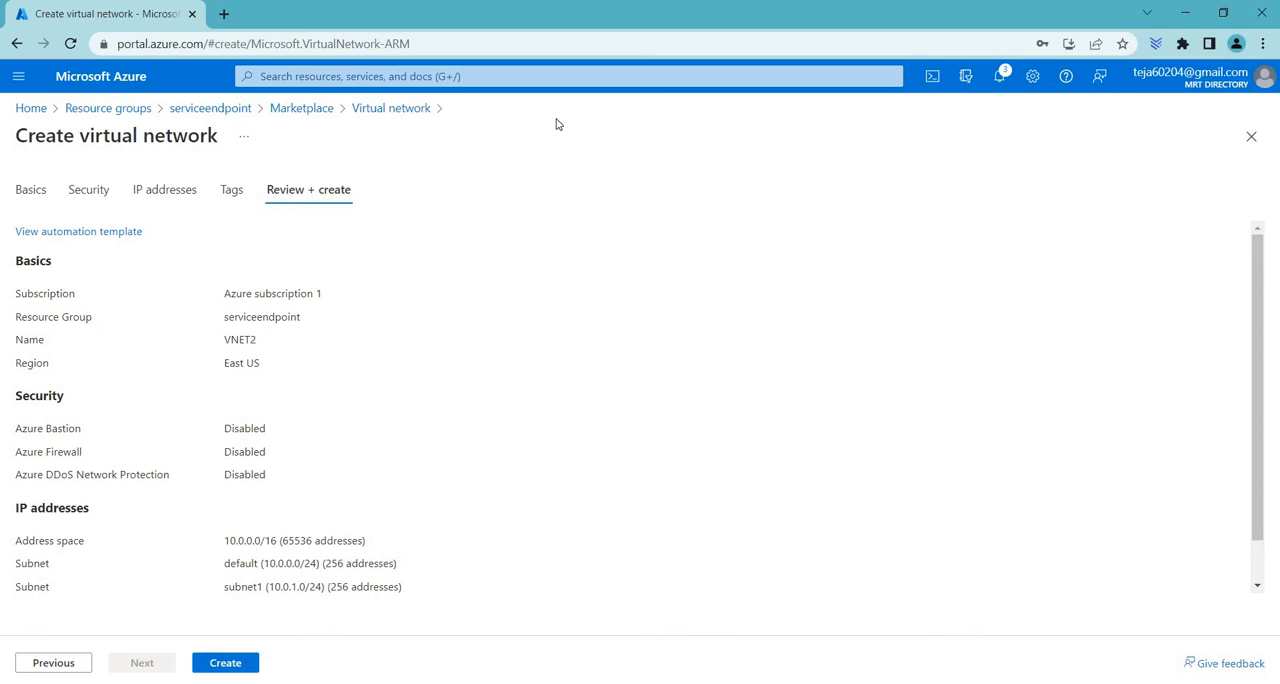
pyautogui.click(226, 109)
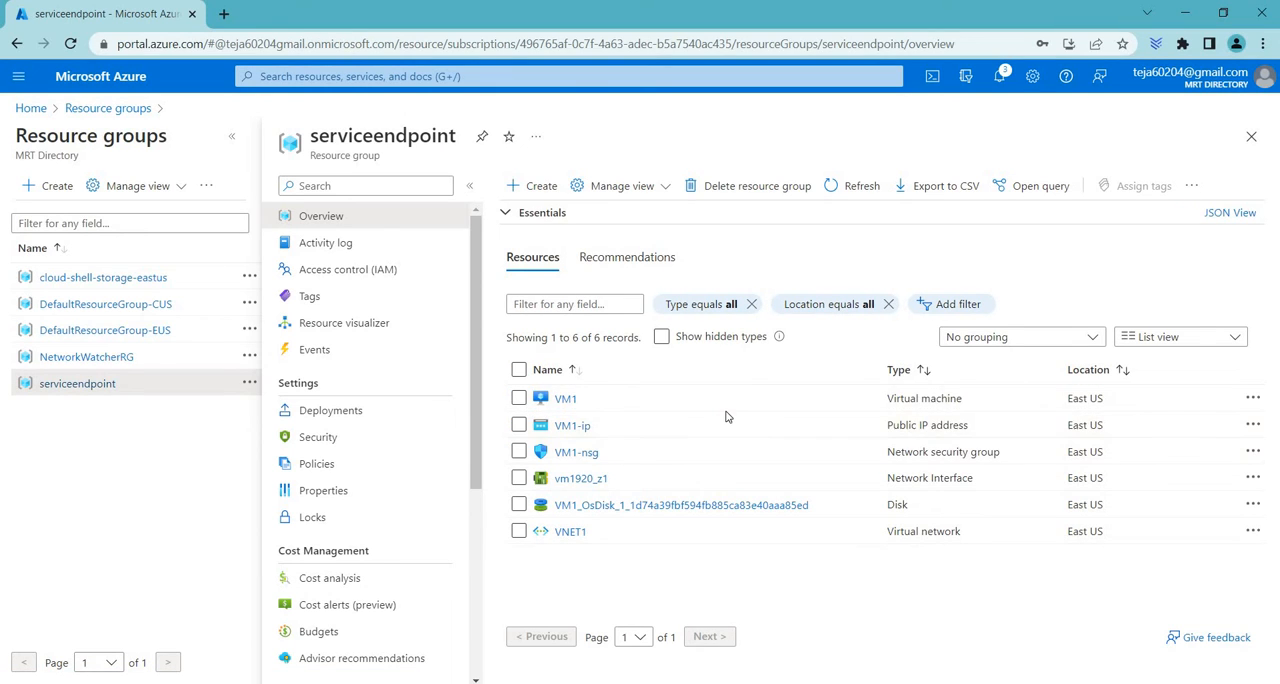
# Search the Marketplace for virtual machine from the resource group and start creating Microsoft's Virtual machine service
pyautogui.click(539, 187)
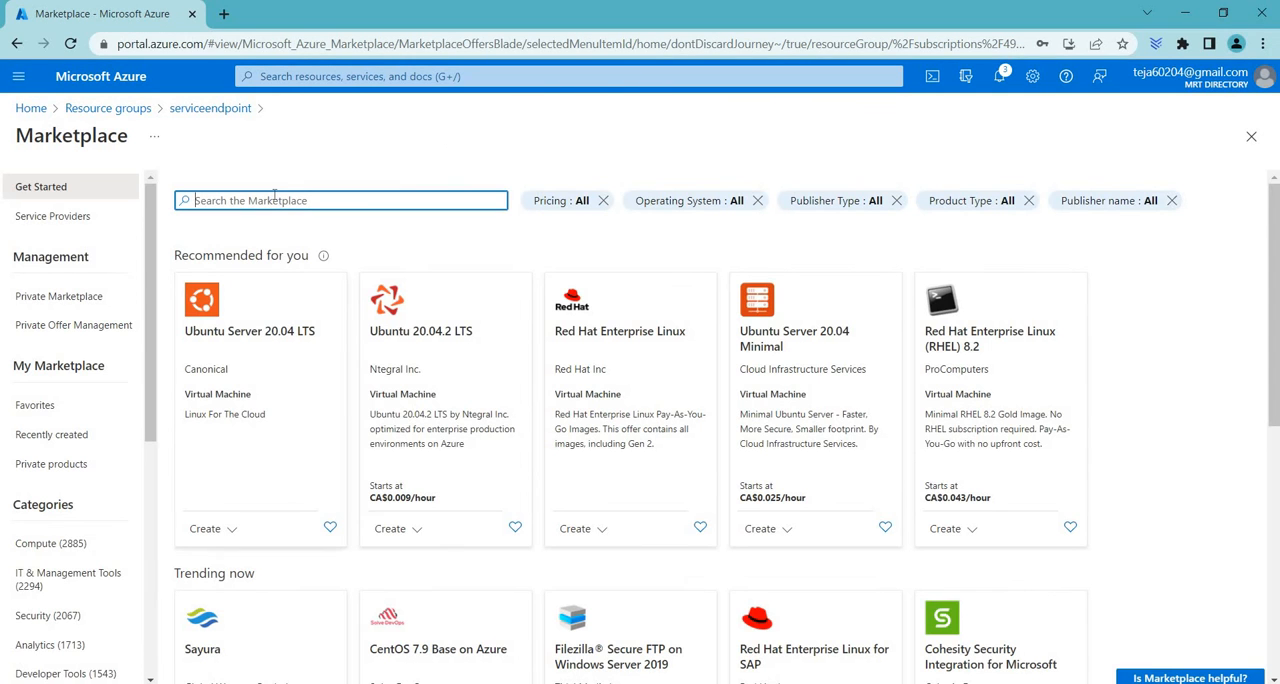
pyautogui.write('virtual')
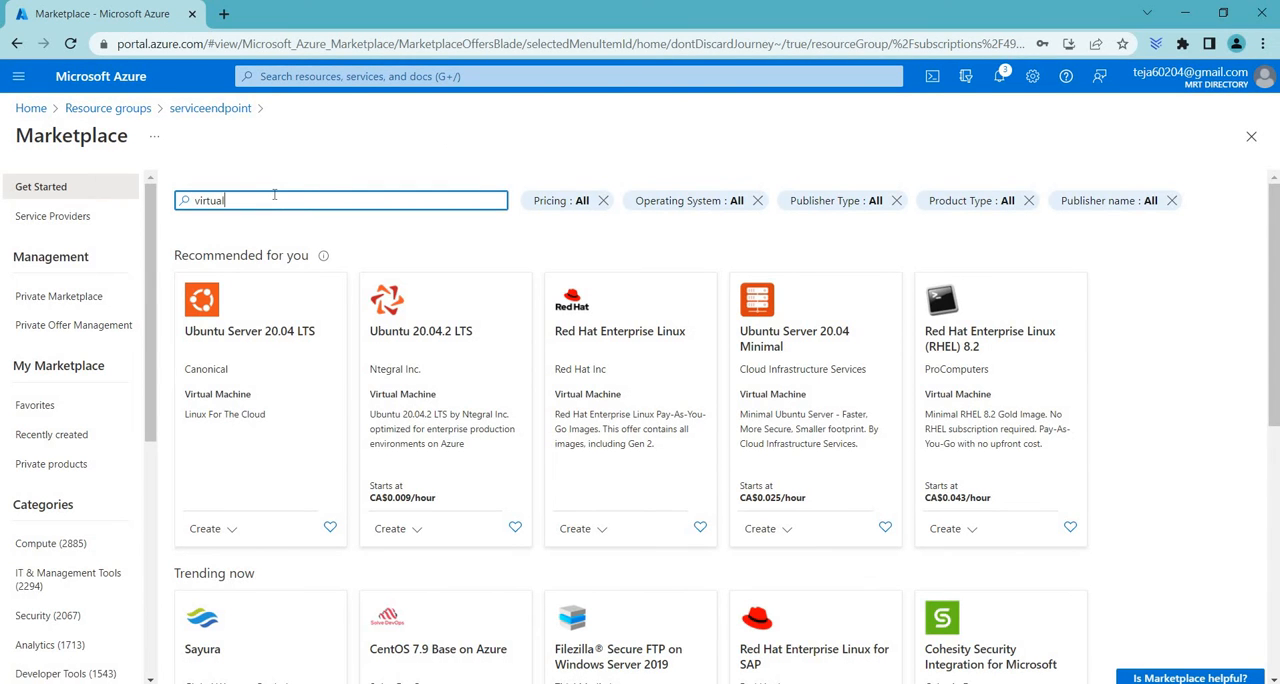
pyautogui.write(' machine')
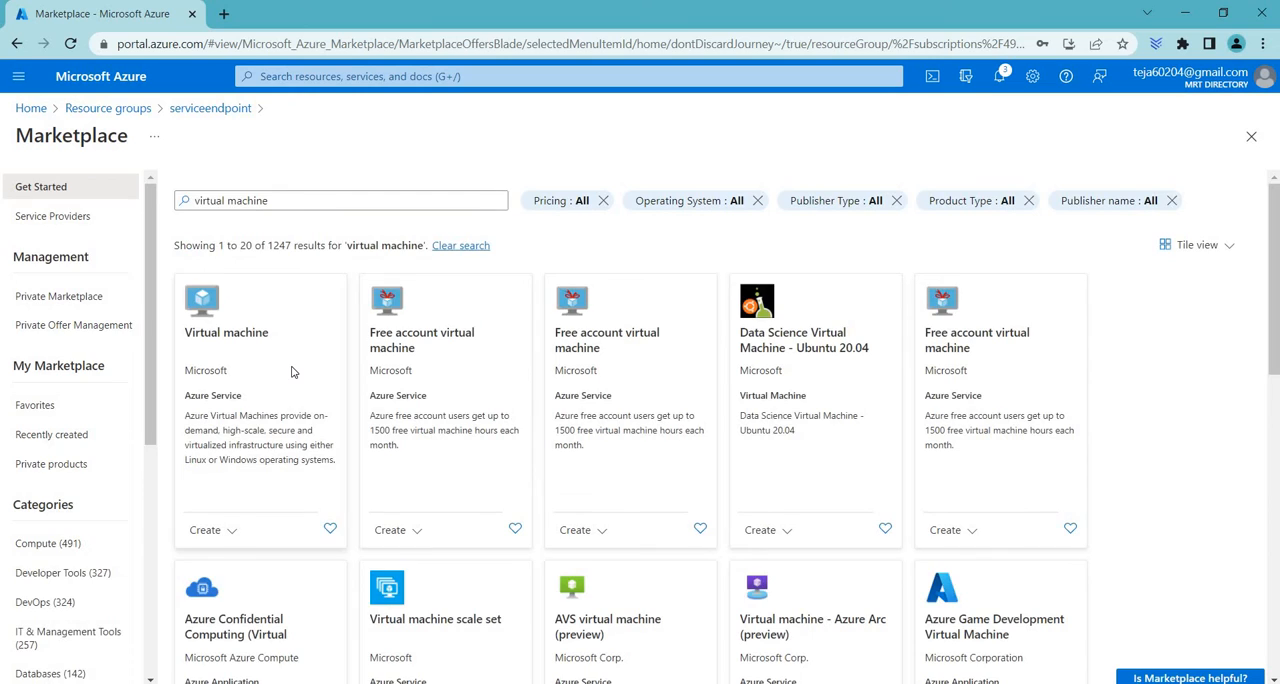
pyautogui.click(292, 372)
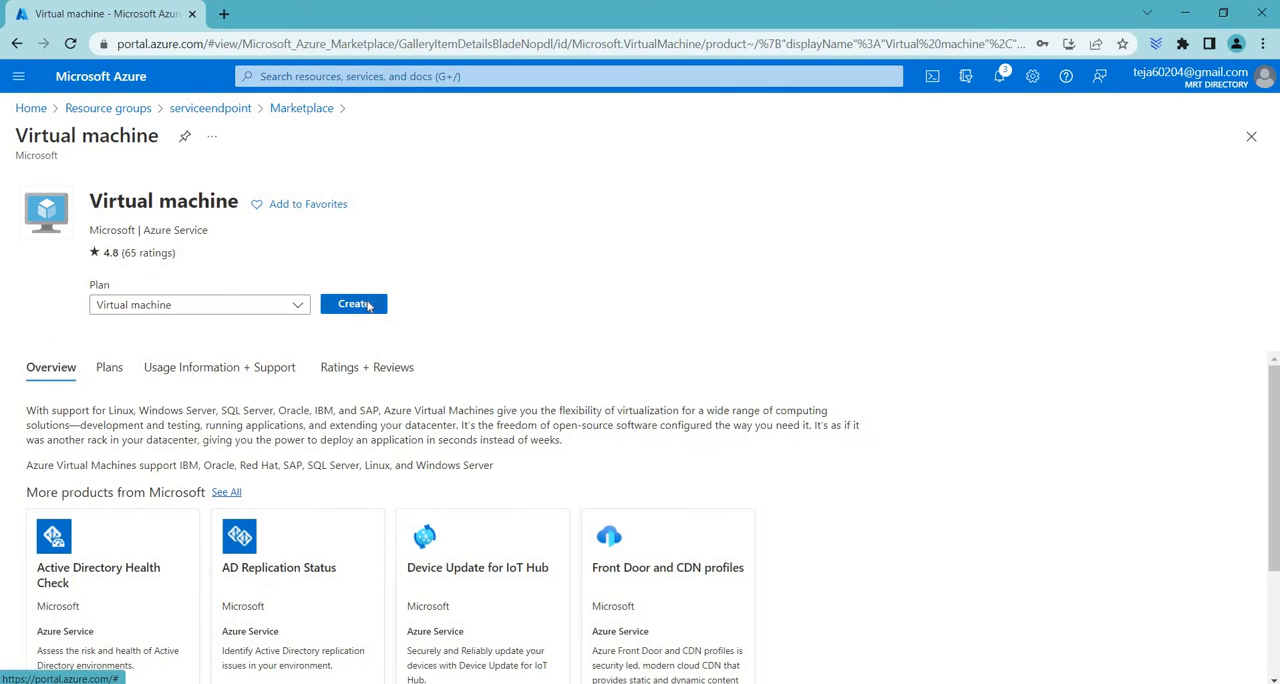
pyautogui.click(366, 304)
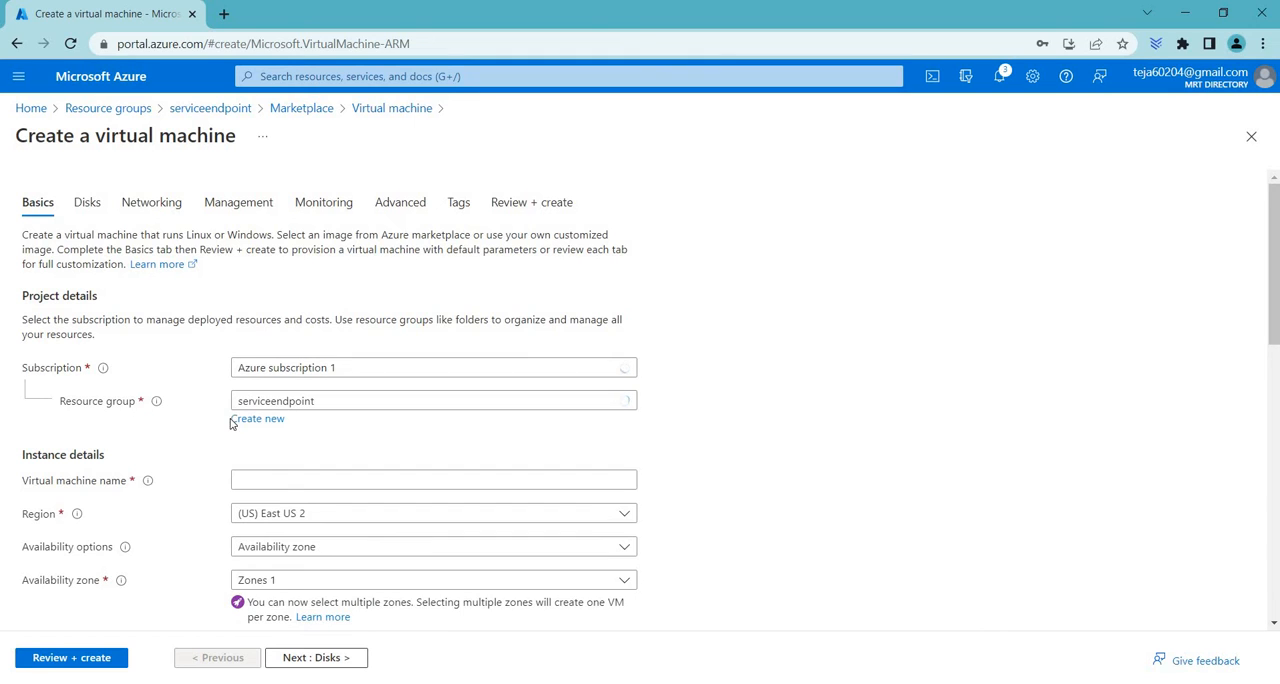
# Name the virtual machine VM2 and set its region to (US) East US
pyautogui.scroll(-1, 231, 422)
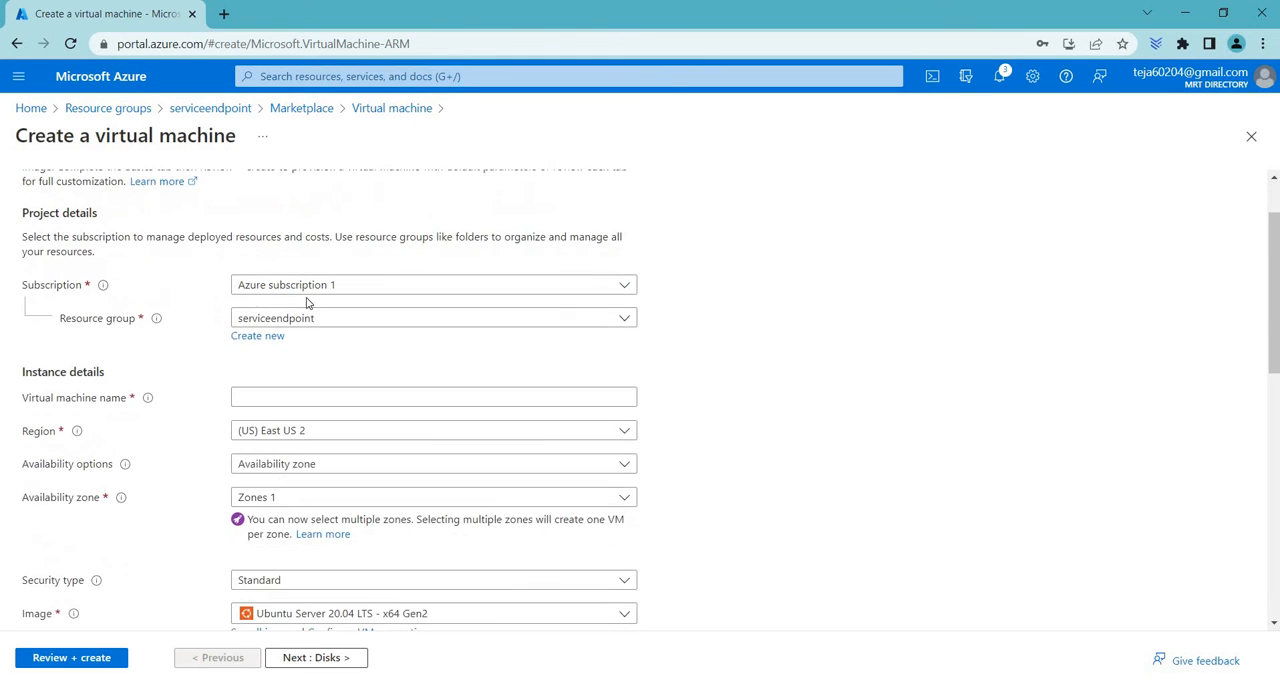
pyautogui.click(282, 393)
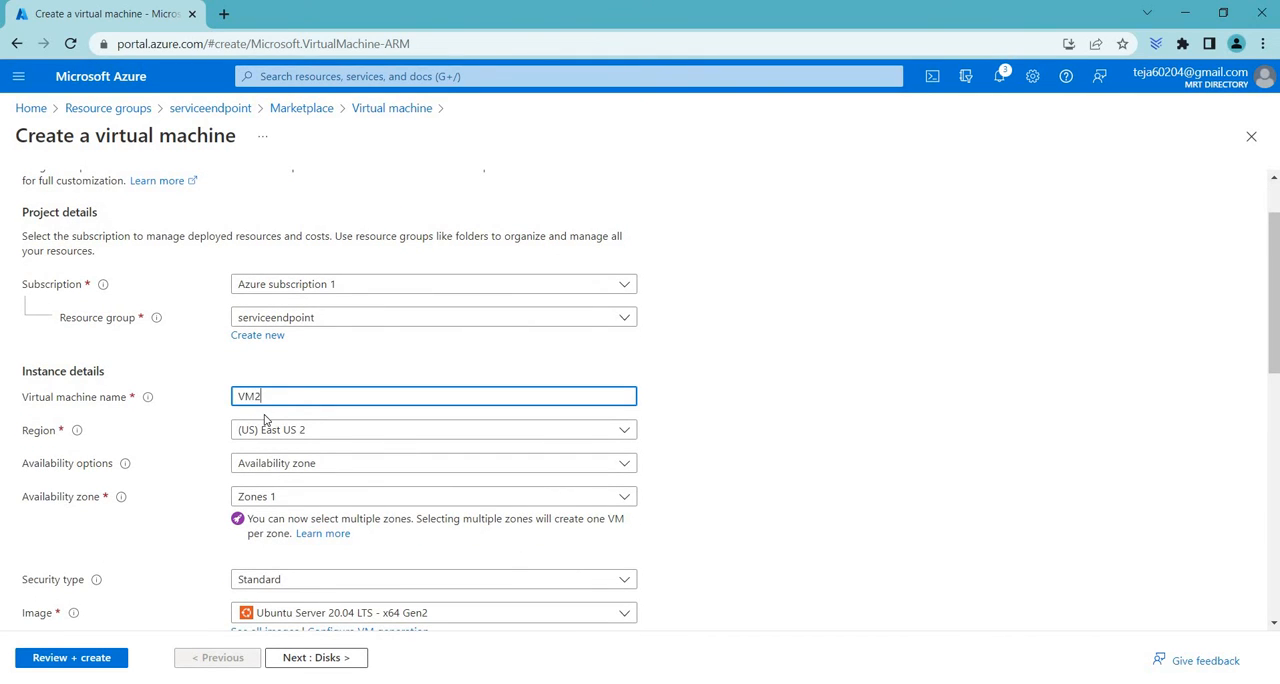
pyautogui.scroll(-1, 292, 350)
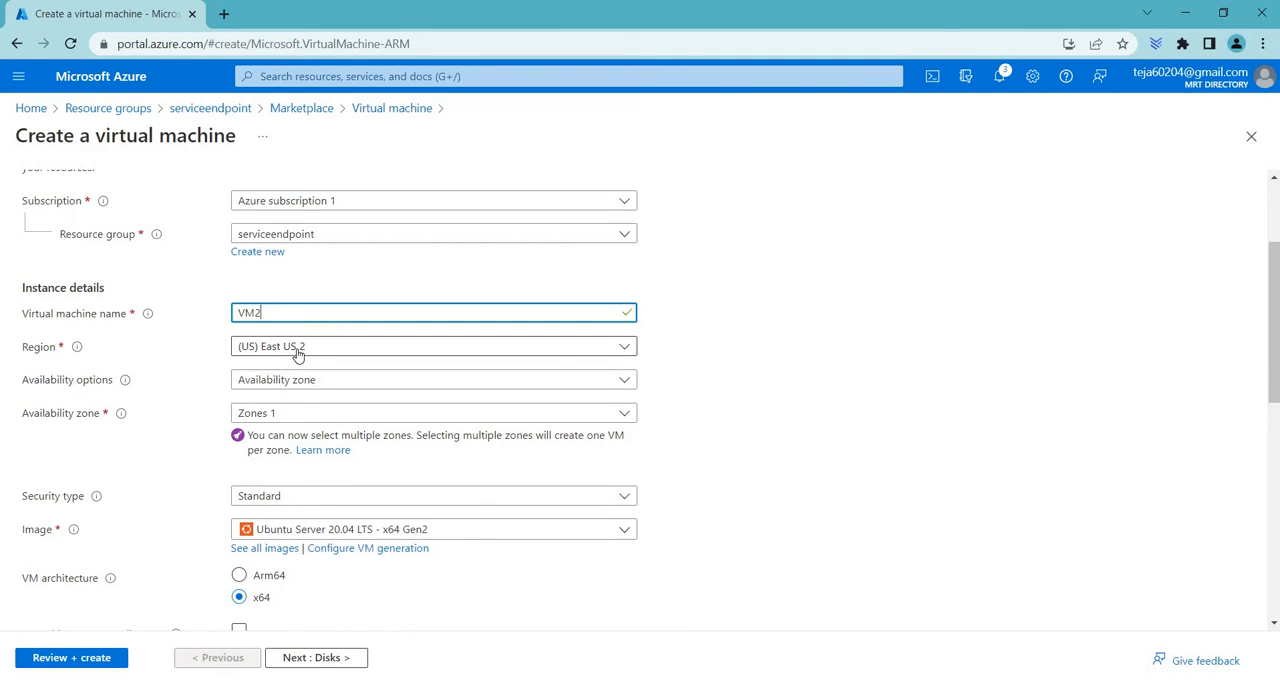
pyautogui.click(298, 350)
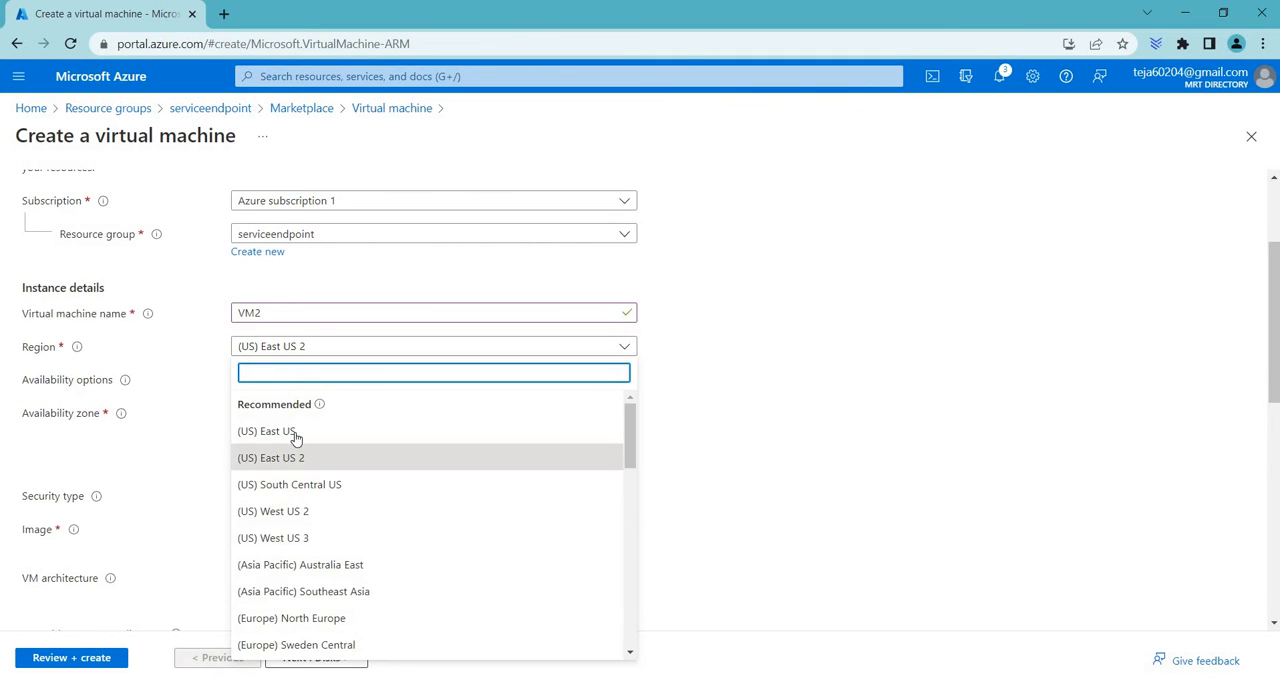
pyautogui.click(285, 437)
pyautogui.scroll(-1, 326, 346)
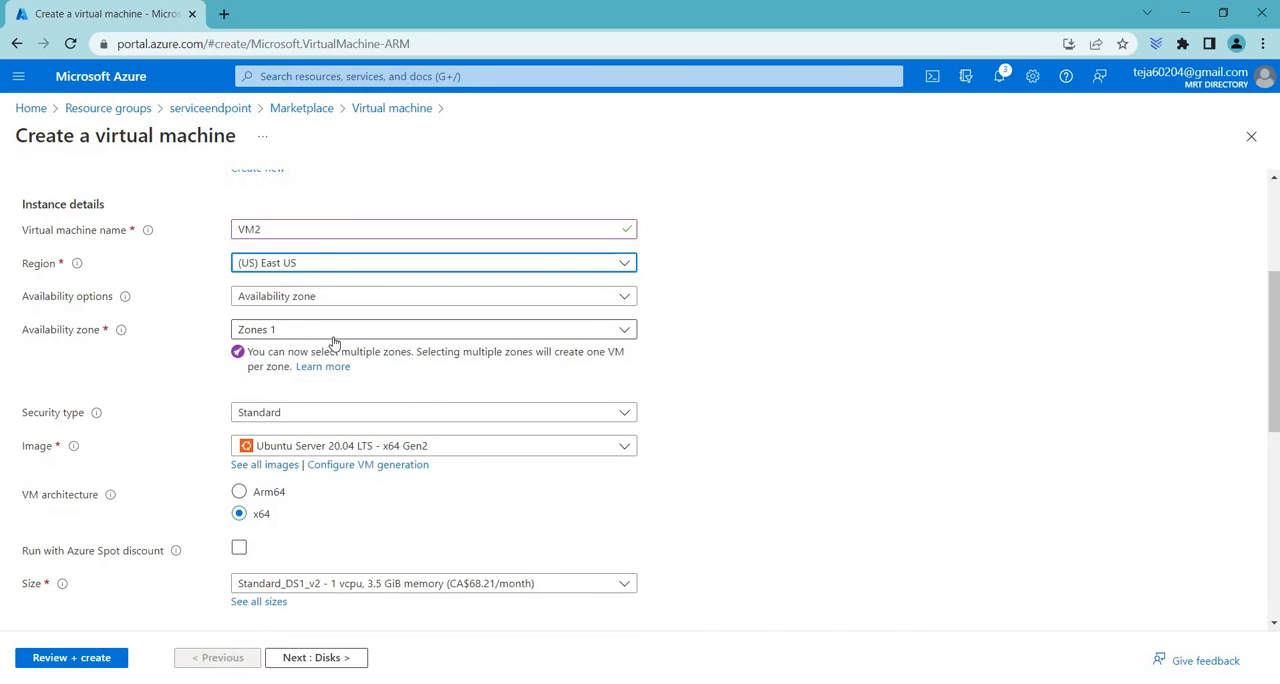
pyautogui.click(333, 337)
pyautogui.click(795, 338)
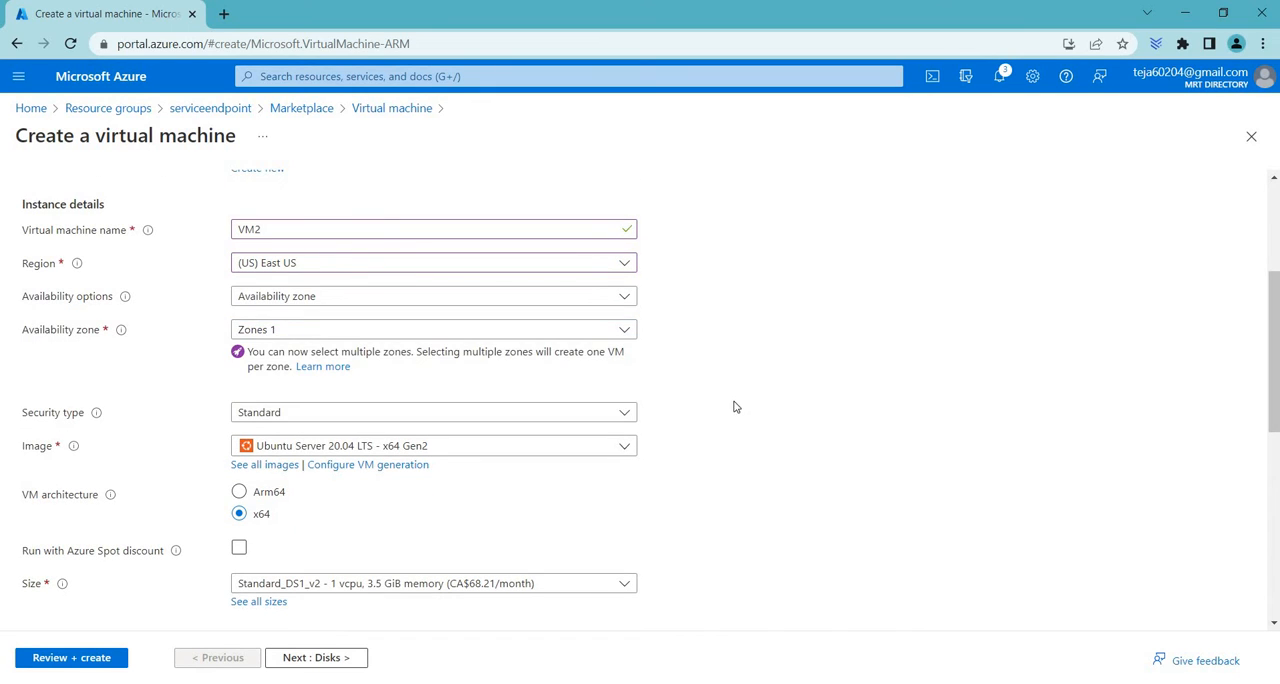
# Set the administrator account's authentication type to Password and review the credential fields and inbound port rules
pyautogui.scroll(-3, 386, 340)
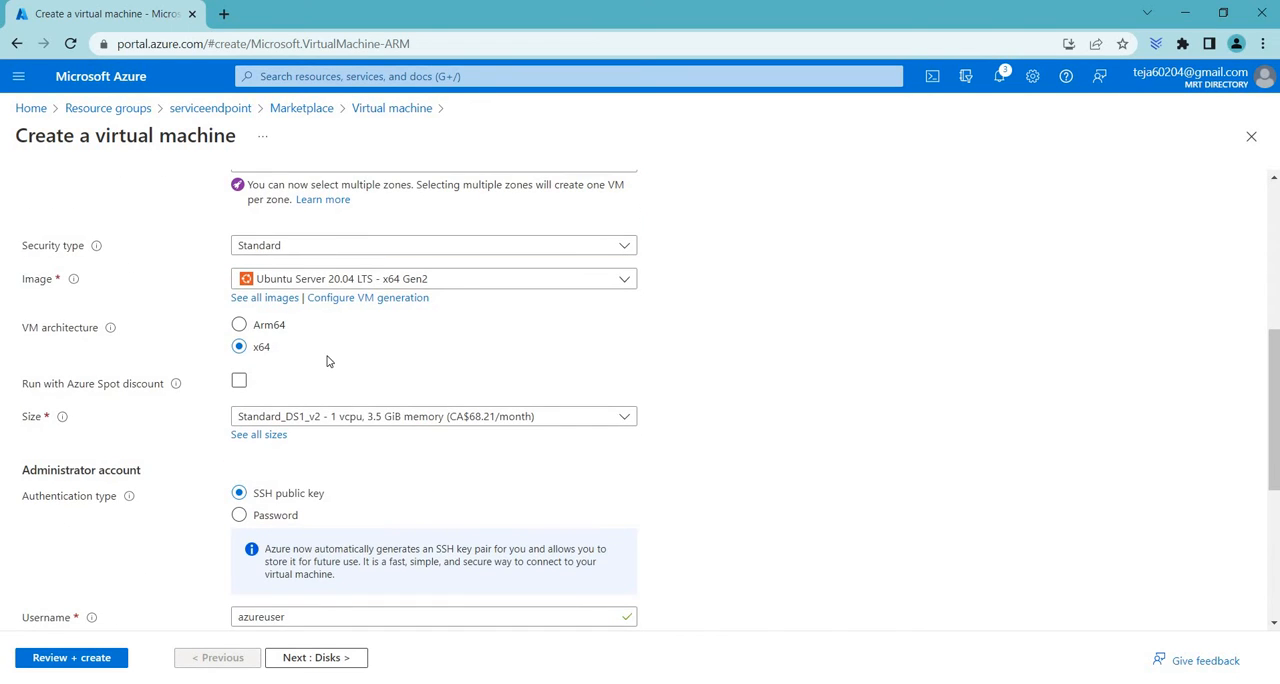
pyautogui.scroll(-3, 326, 361)
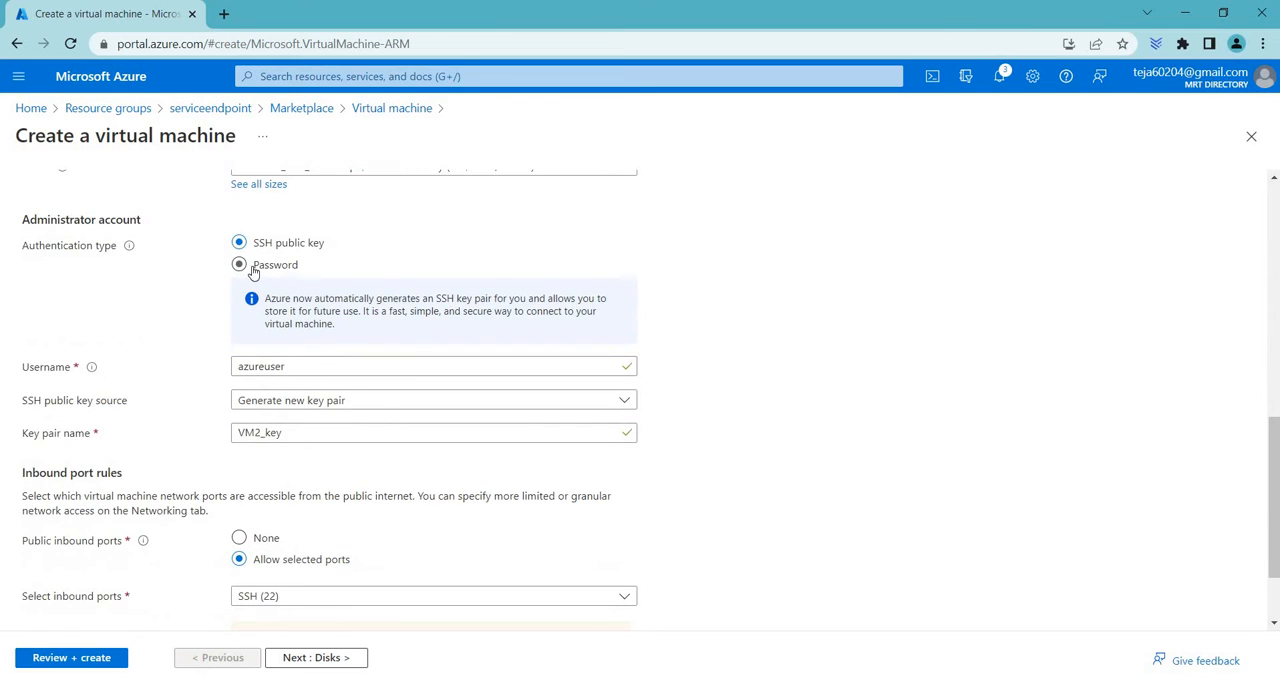
pyautogui.click(253, 268)
pyautogui.moveTo(31, 303); pyautogui.dragTo(69, 337)
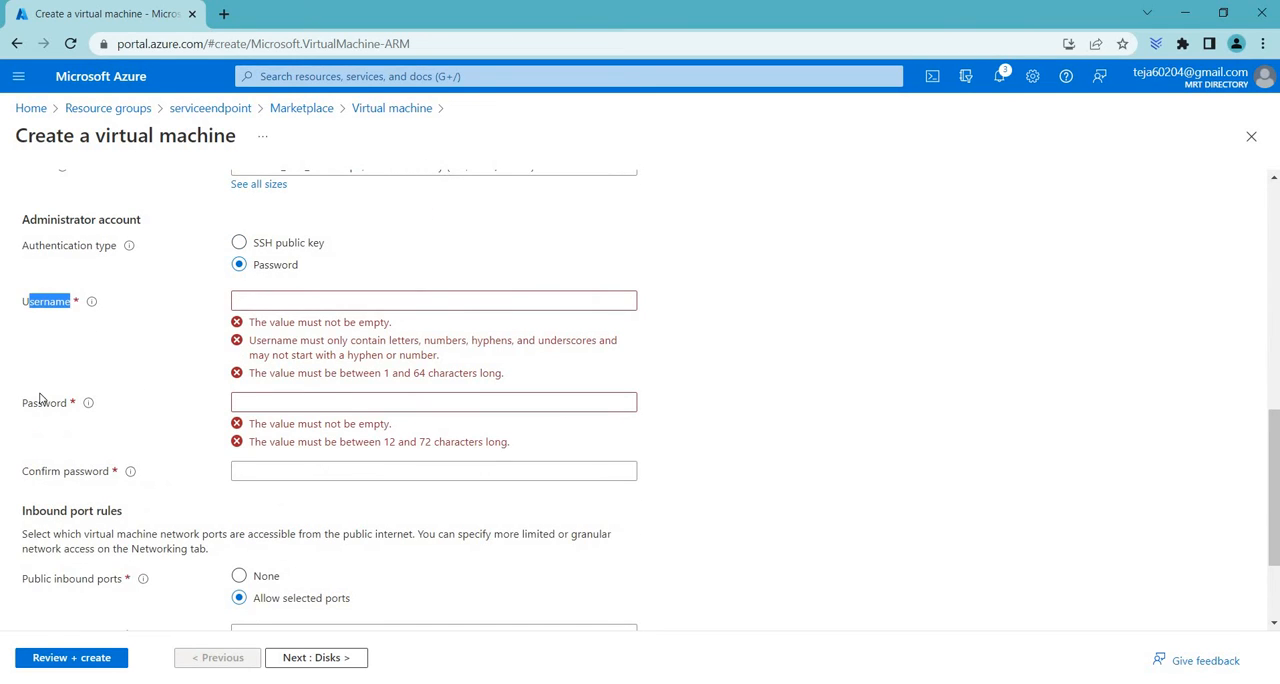
pyautogui.moveTo(32, 403); pyautogui.dragTo(68, 404)
pyautogui.moveTo(35, 471); pyautogui.dragTo(110, 472)
pyautogui.scroll(-2, 136, 410)
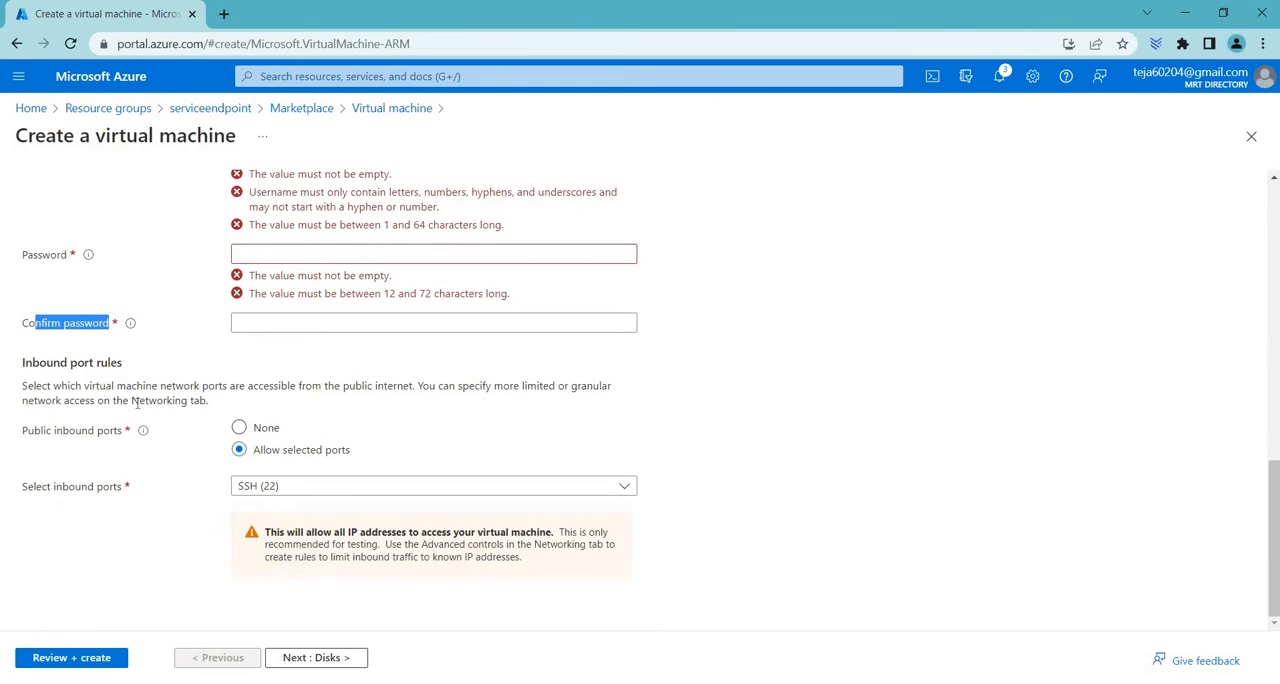
# In the virtual machine's networking settings, assign it to Subnet (10.0.1.0/24) of VNET1
pyautogui.scroll(10, 136, 402)
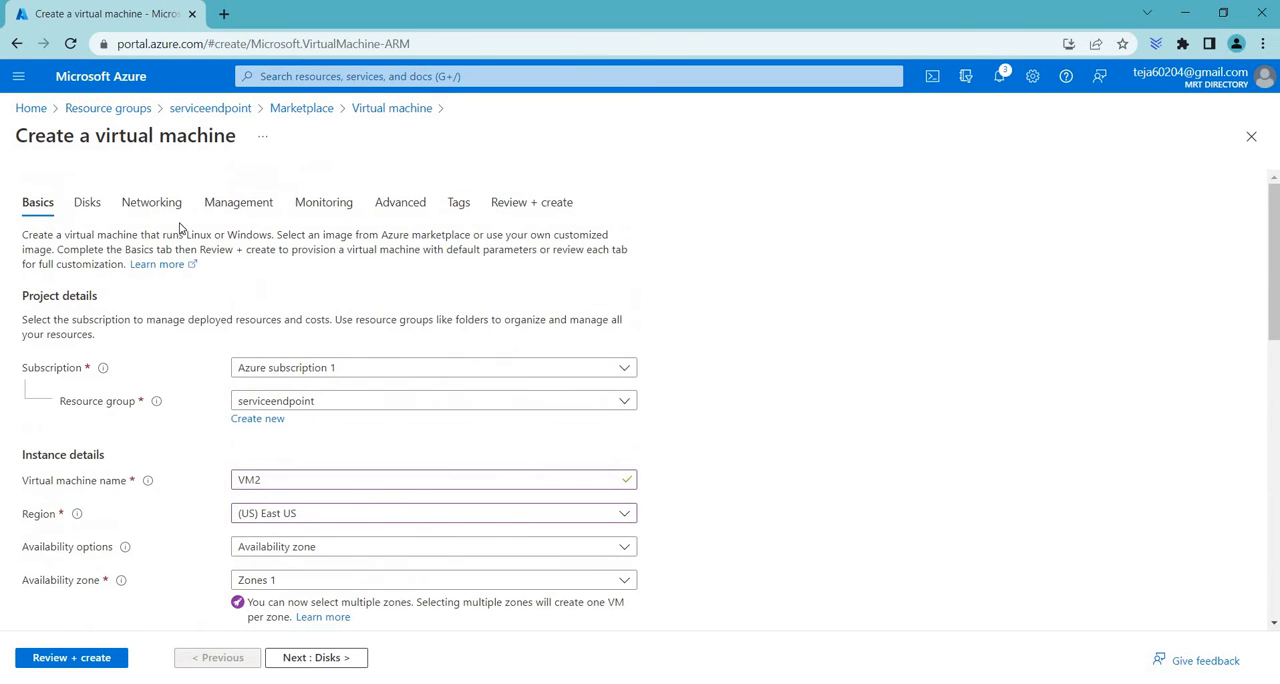
pyautogui.click(152, 209)
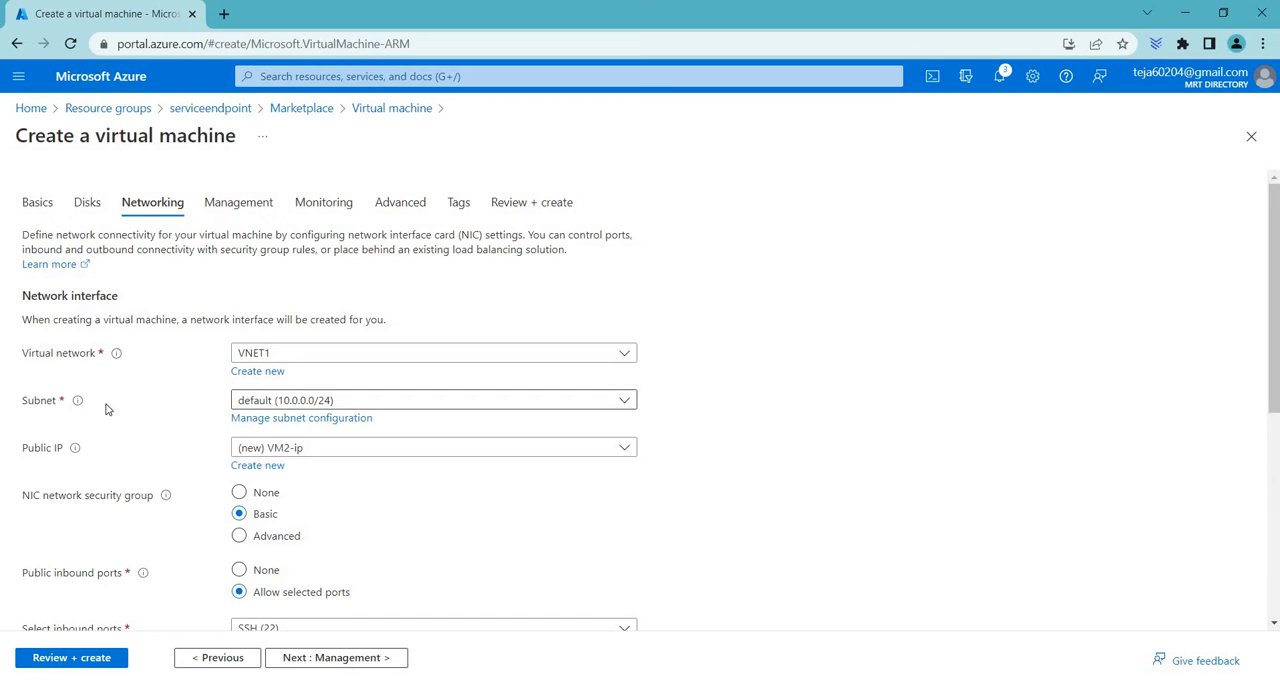
pyautogui.click(279, 400)
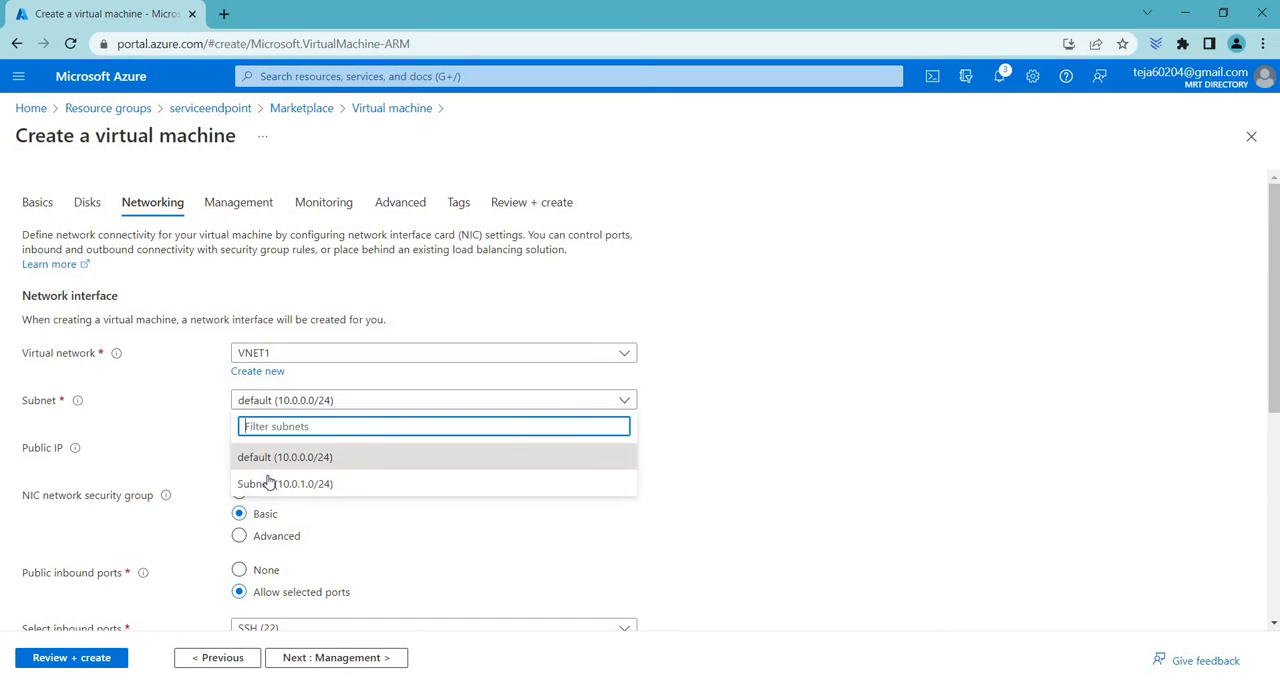
pyautogui.click(273, 484)
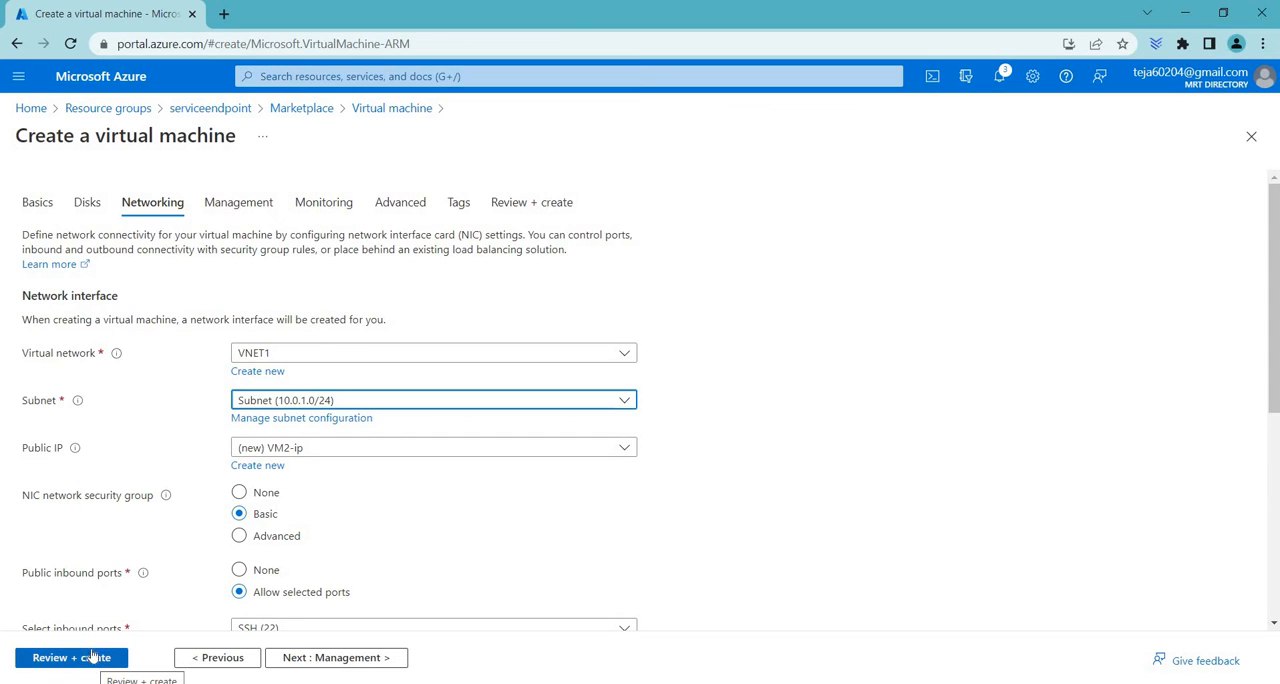
pyautogui.scroll(-3, 194, 488)
pyautogui.scroll(3, 516, 429)
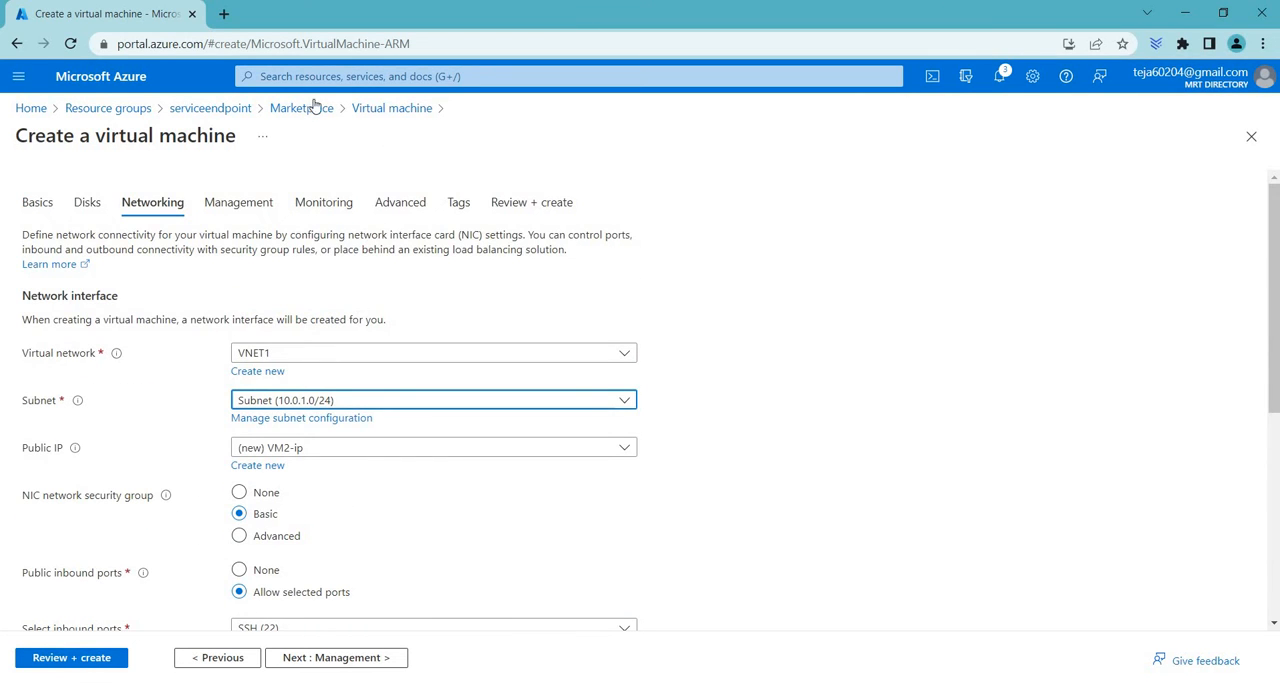
# Discard the new virtual machine's configuration and open VM1 from the serviceendpoint resource group
pyautogui.click(186, 110)
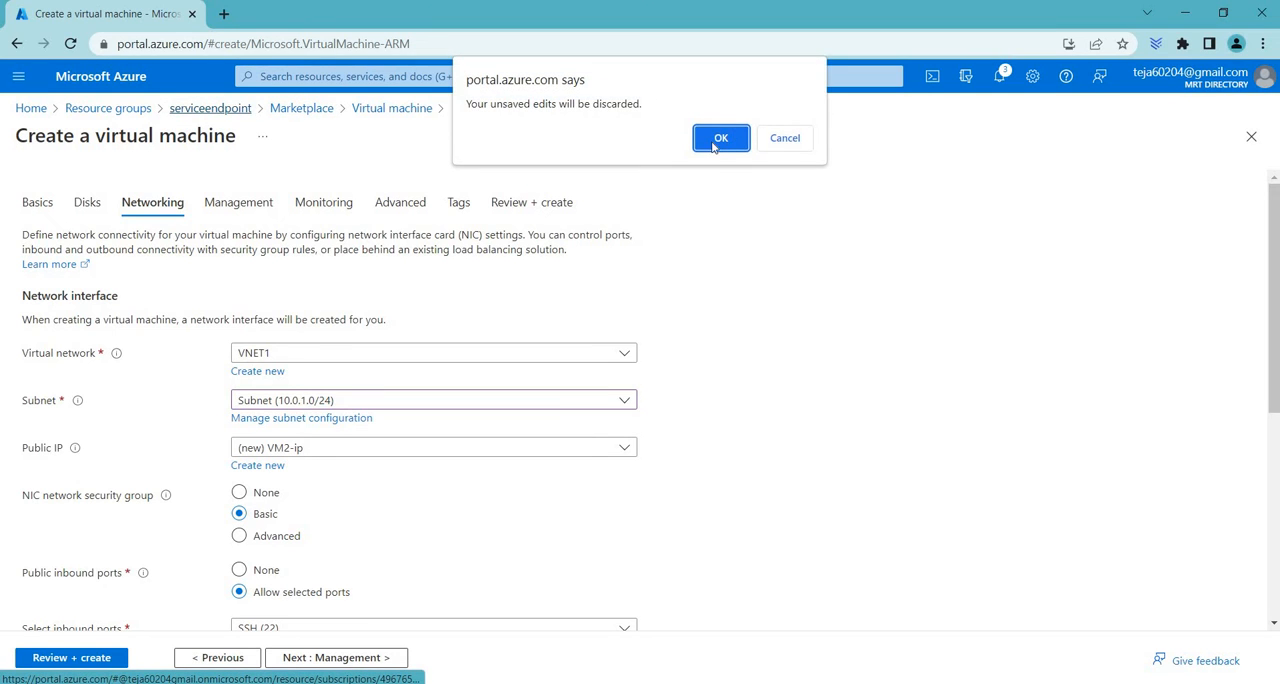
pyautogui.click(718, 140)
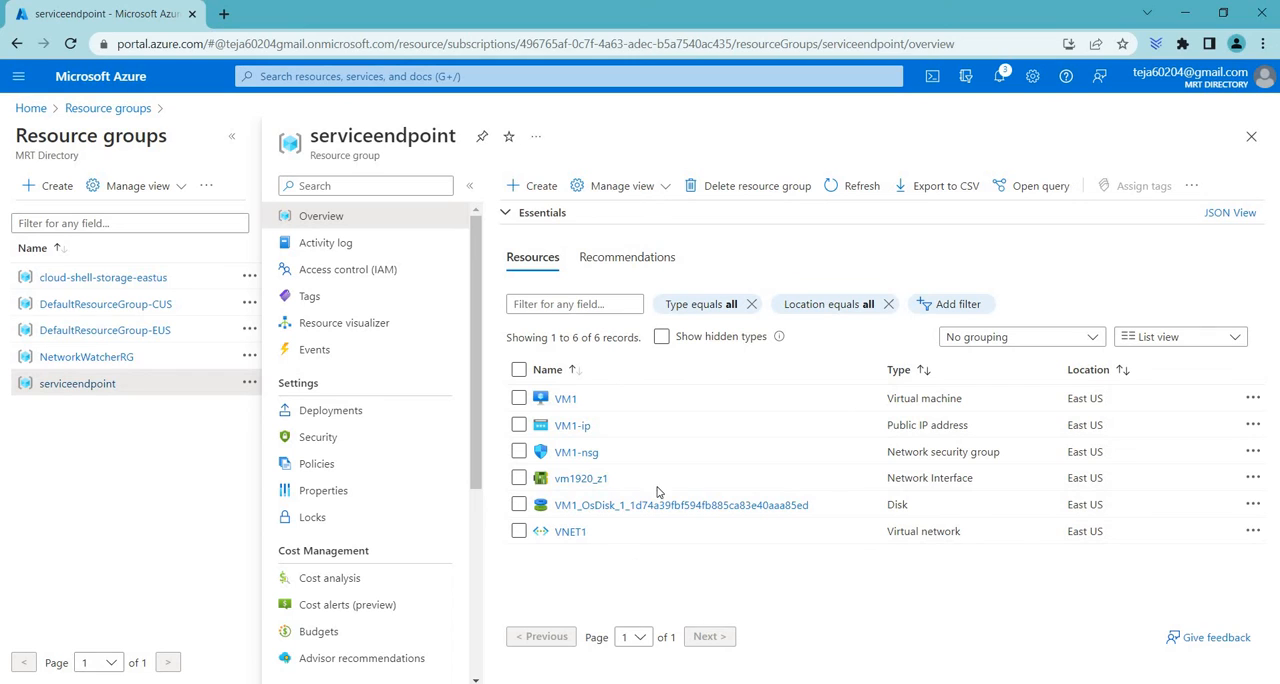
pyautogui.click(567, 400)
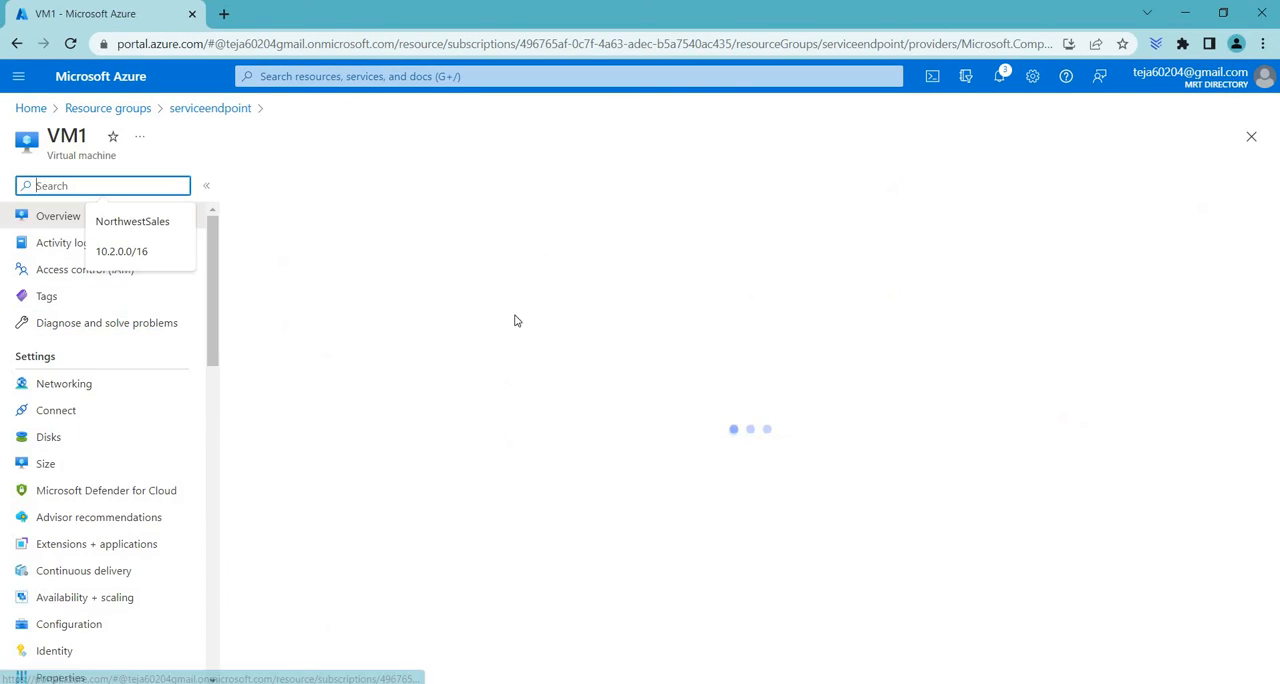
pyautogui.scroll(-15, 97, 351)
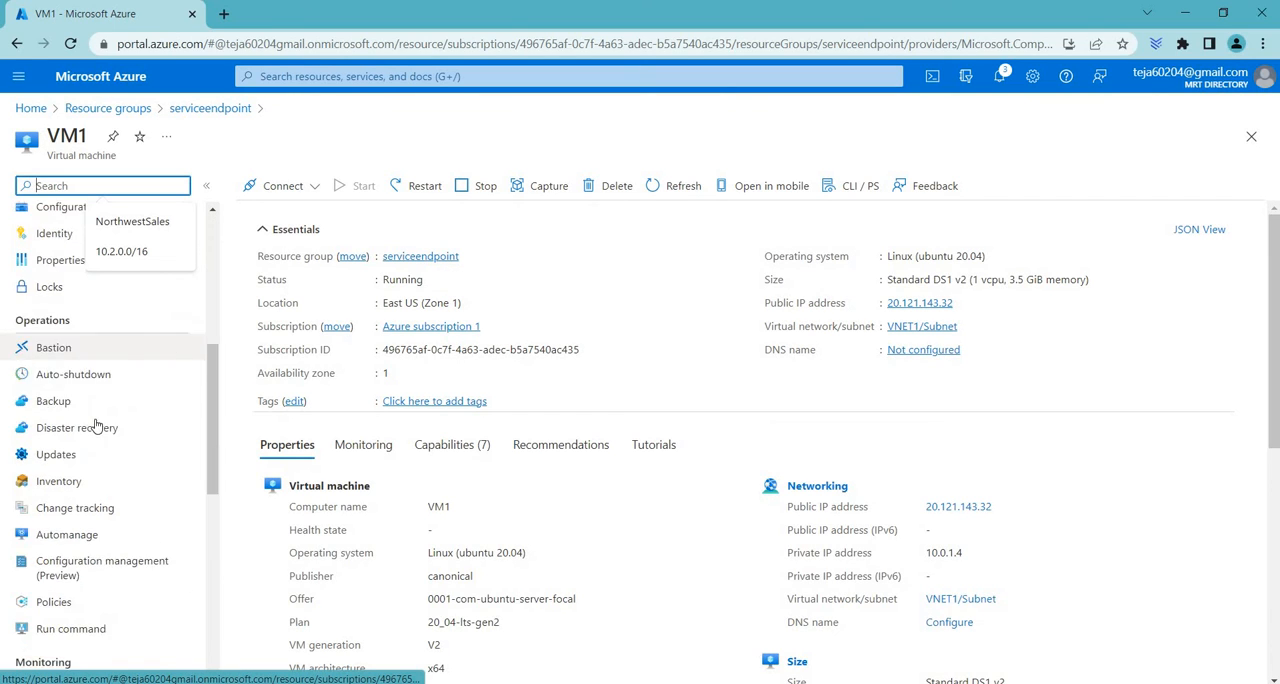
pyautogui.scroll(15, 94, 424)
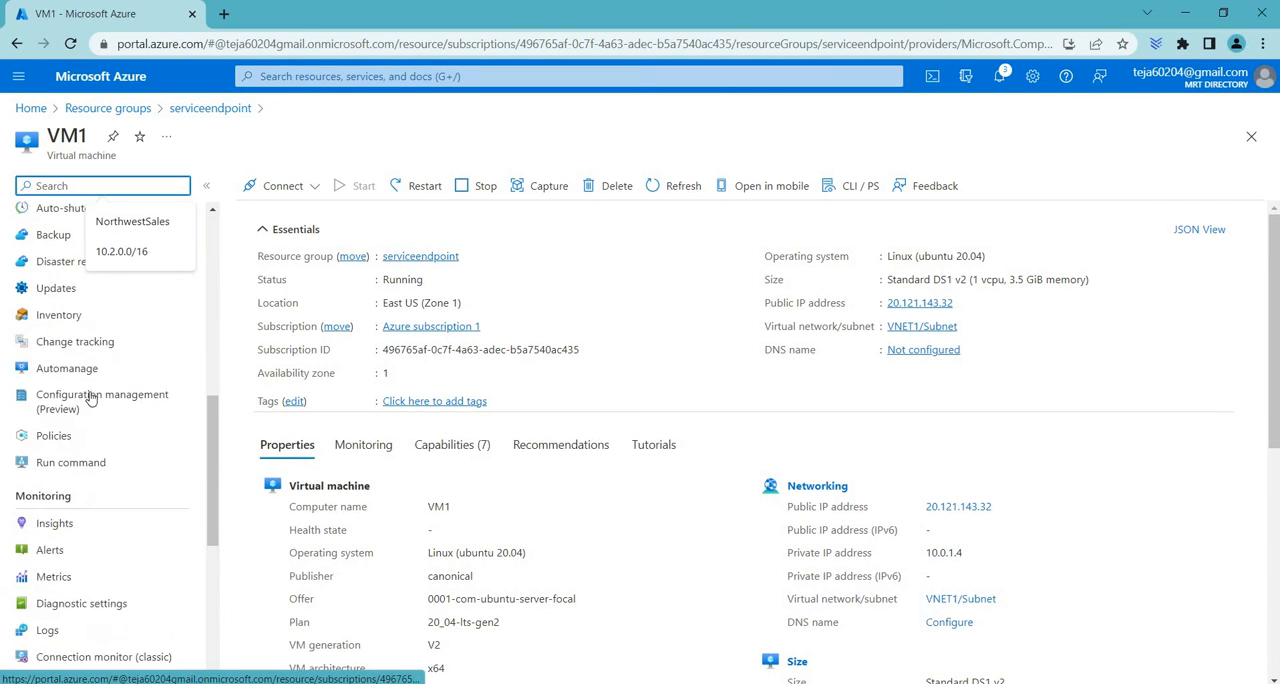
# Open VM1's network interface vm1920_z1 from its networking settings and check its effective security rules
pyautogui.click(66, 386)
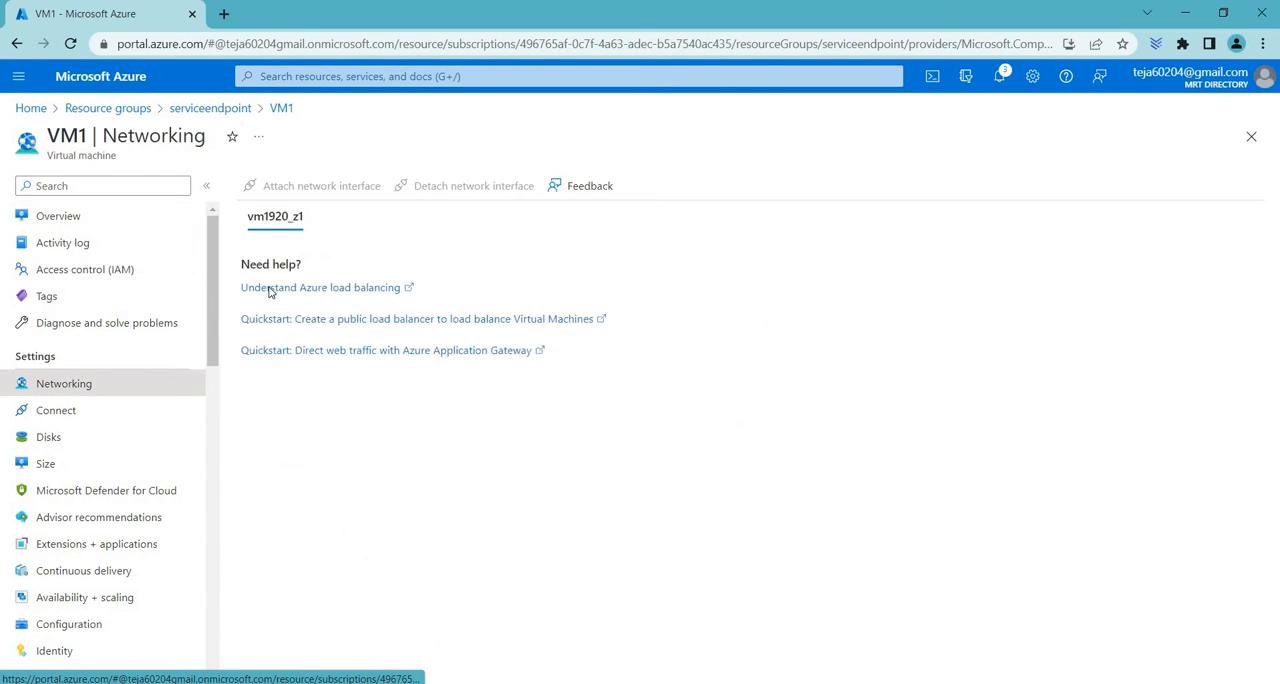
pyautogui.click(413, 303)
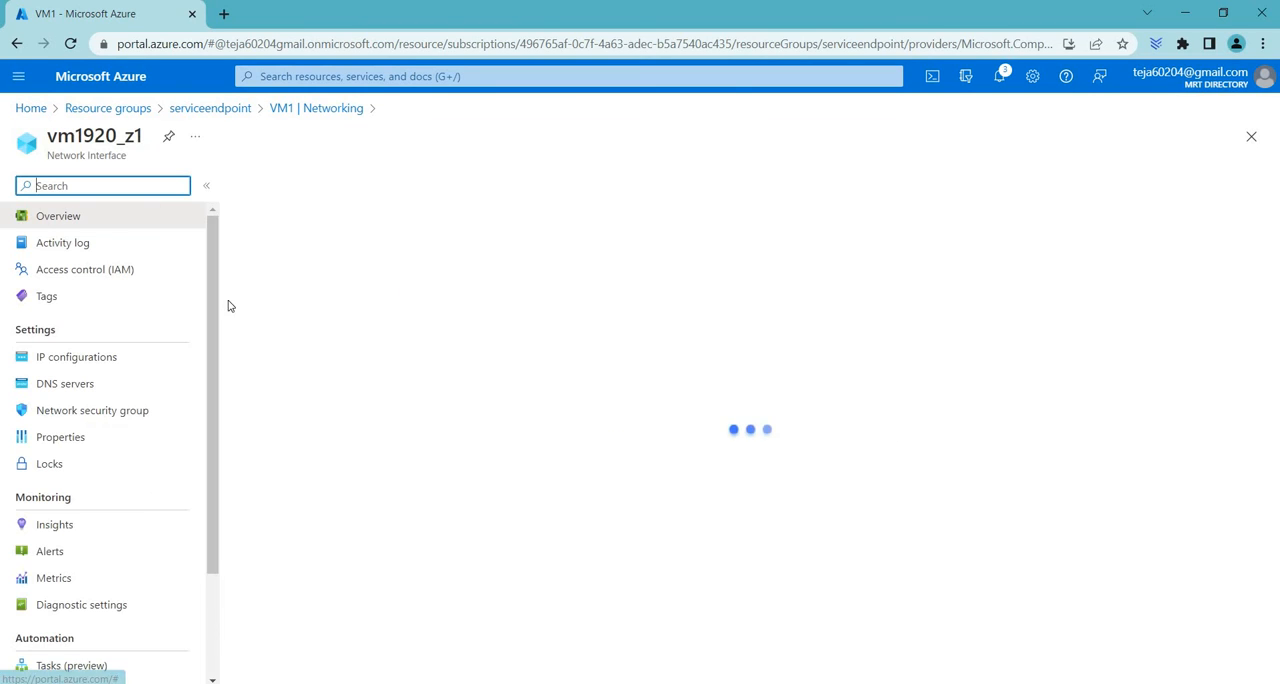
pyautogui.scroll(-3, 140, 500)
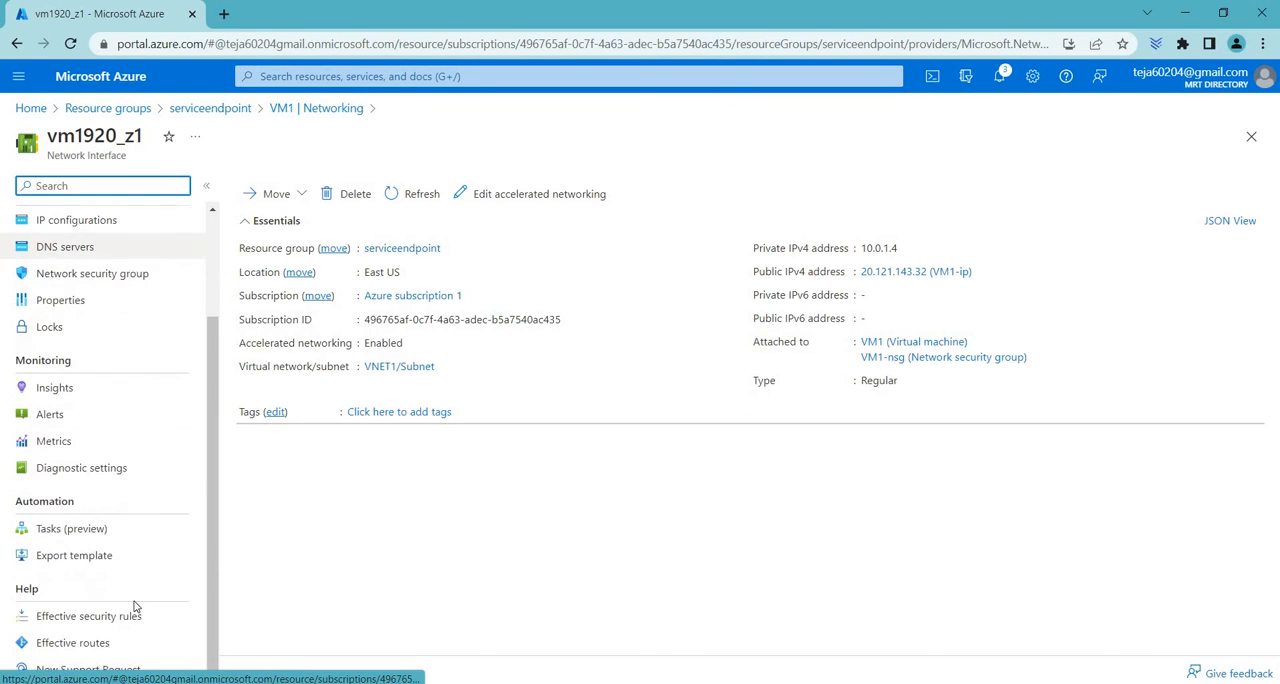
pyautogui.click(88, 616)
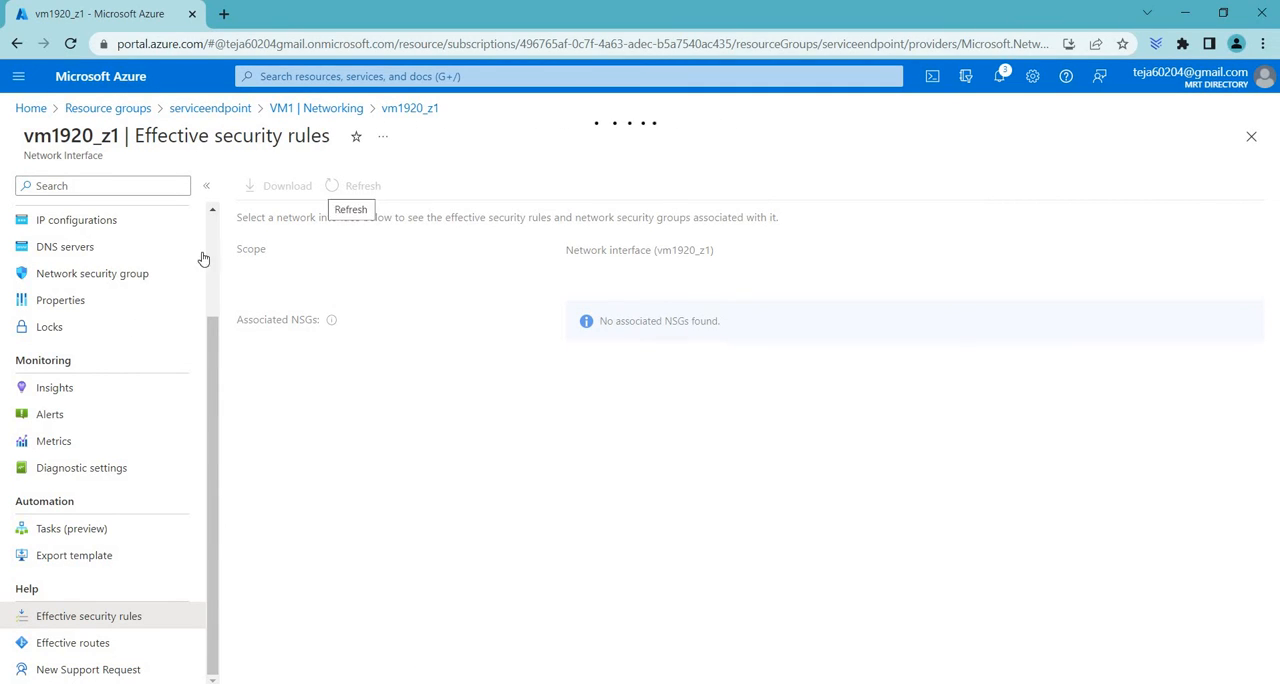
pyautogui.moveTo(24, 136); pyautogui.dragTo(120, 136)
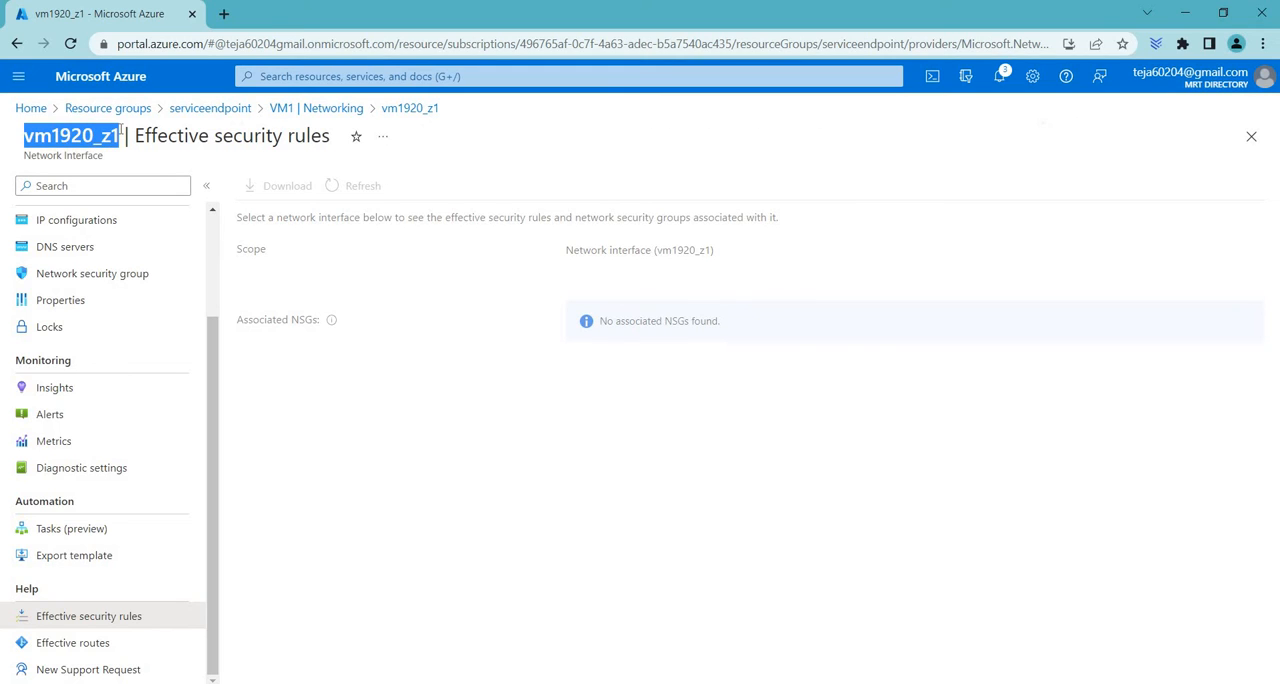
# Examine the effective routes of network interface vm1920_z1, including the virtual network, Internet and None next hop entries
pyautogui.click(61, 652)
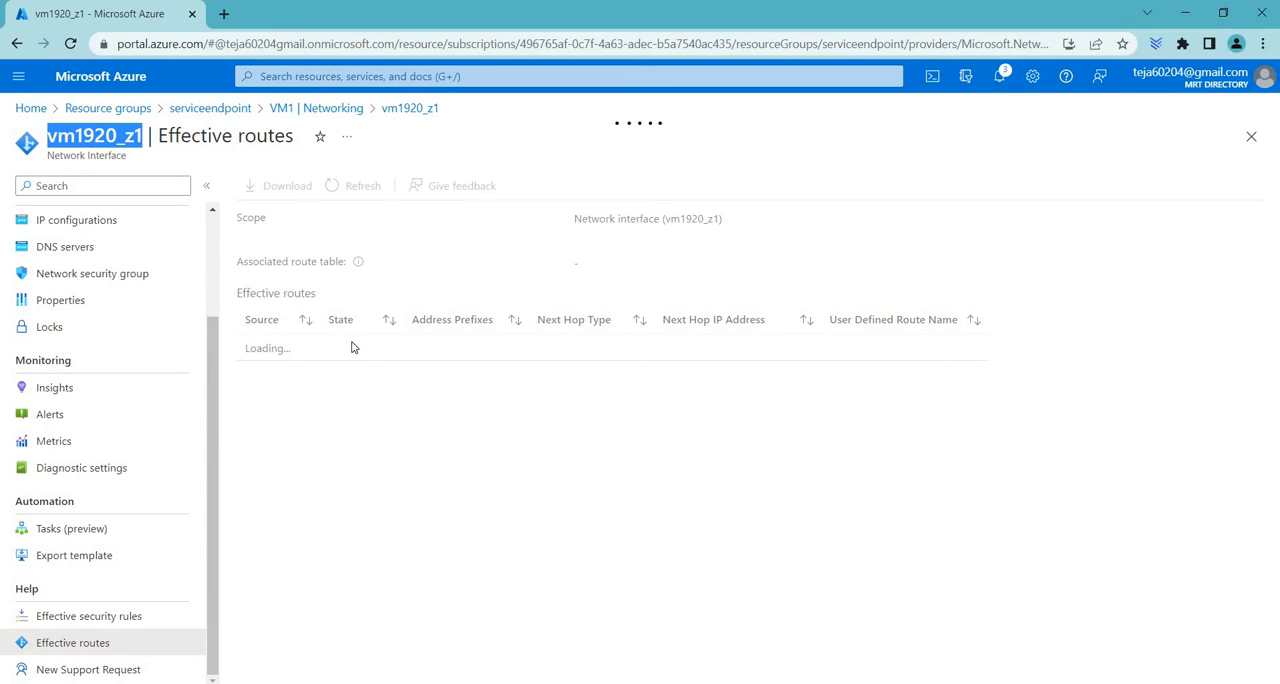
pyautogui.moveTo(631, 390); pyautogui.dragTo(262, 392)
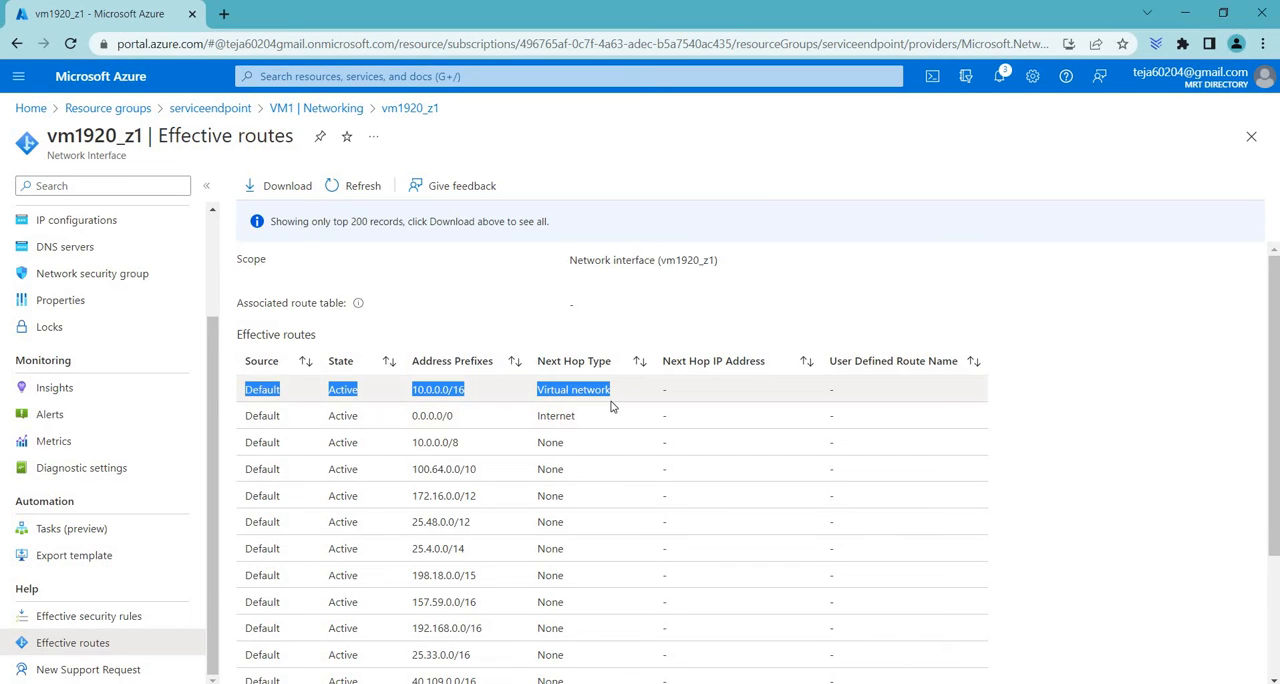
pyautogui.moveTo(608, 418); pyautogui.dragTo(229, 420)
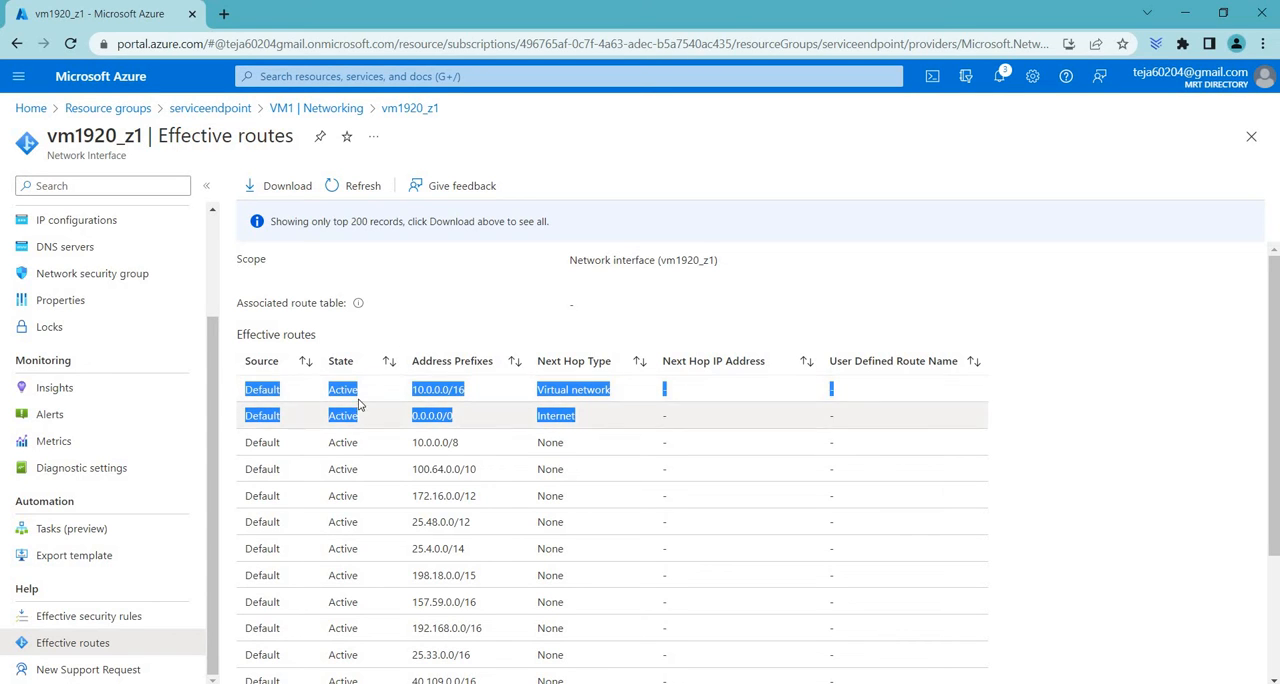
pyautogui.scroll(-2, 551, 493)
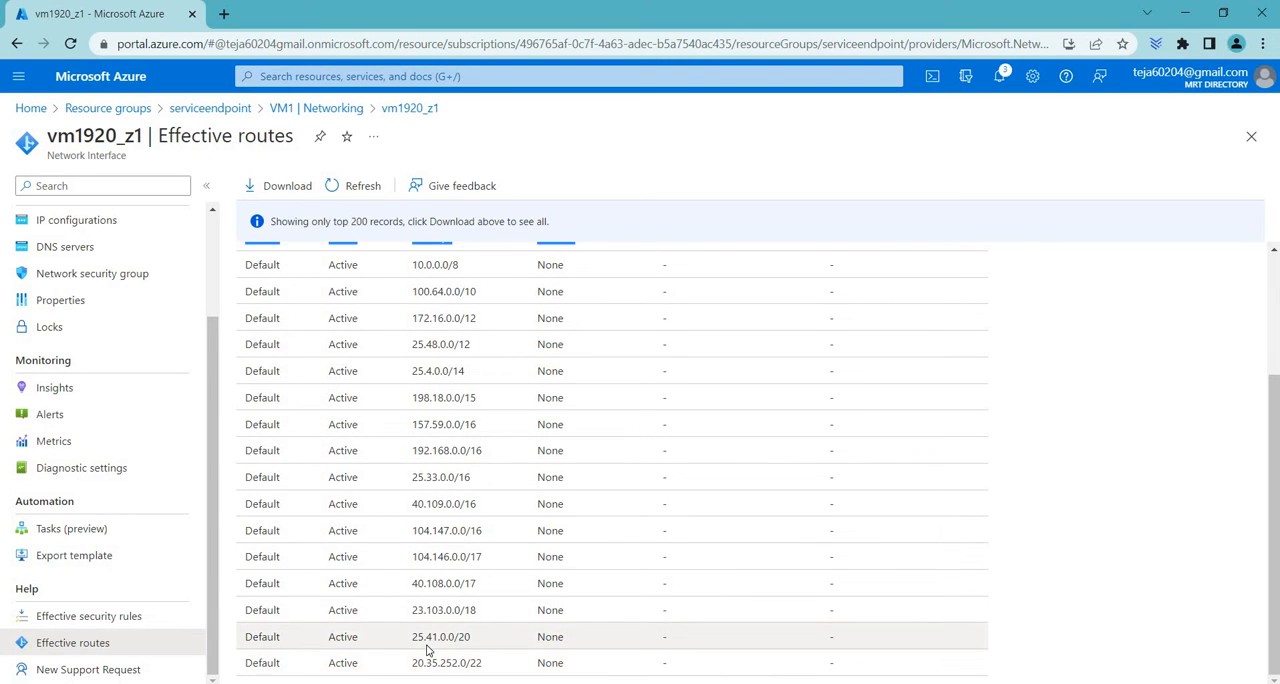
pyautogui.moveTo(575, 660); pyautogui.dragTo(252, 264)
pyautogui.scroll(2, 812, 480)
pyautogui.click(803, 505)
pyautogui.scroll(-2, 797, 523)
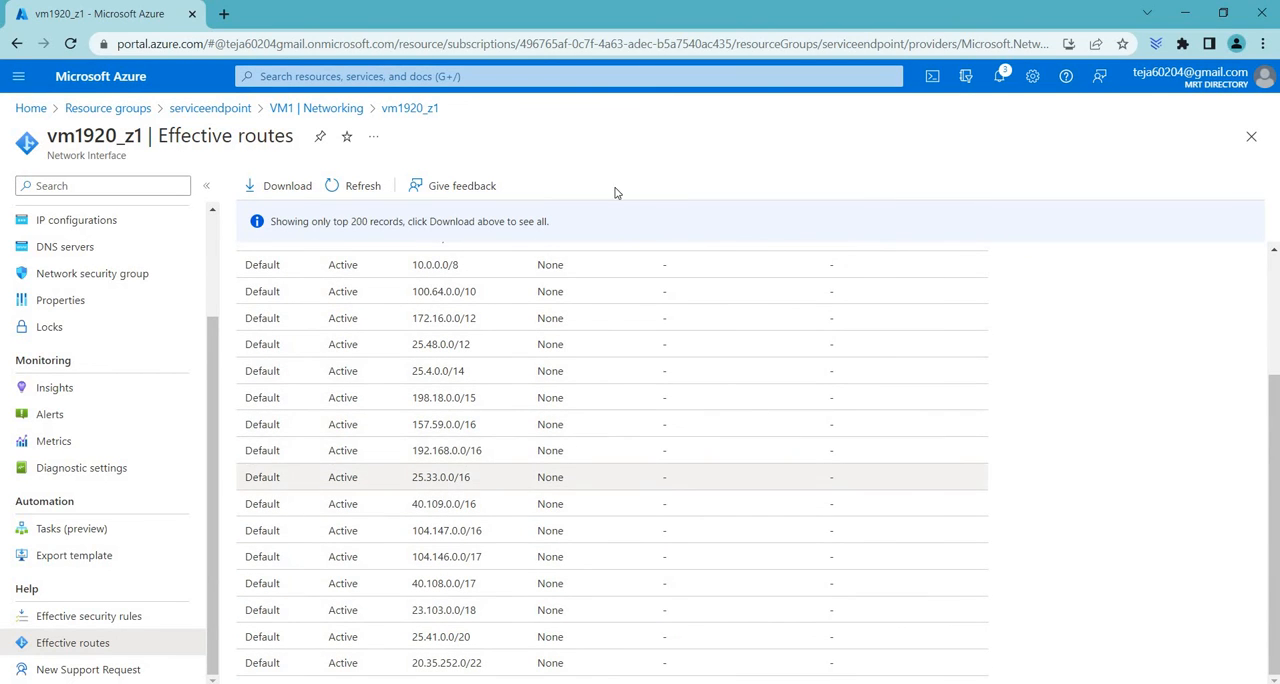
# Return to the serviceendpoint resource group and open the settings of VNET1's subnet named Subnet
pyautogui.click(148, 276)
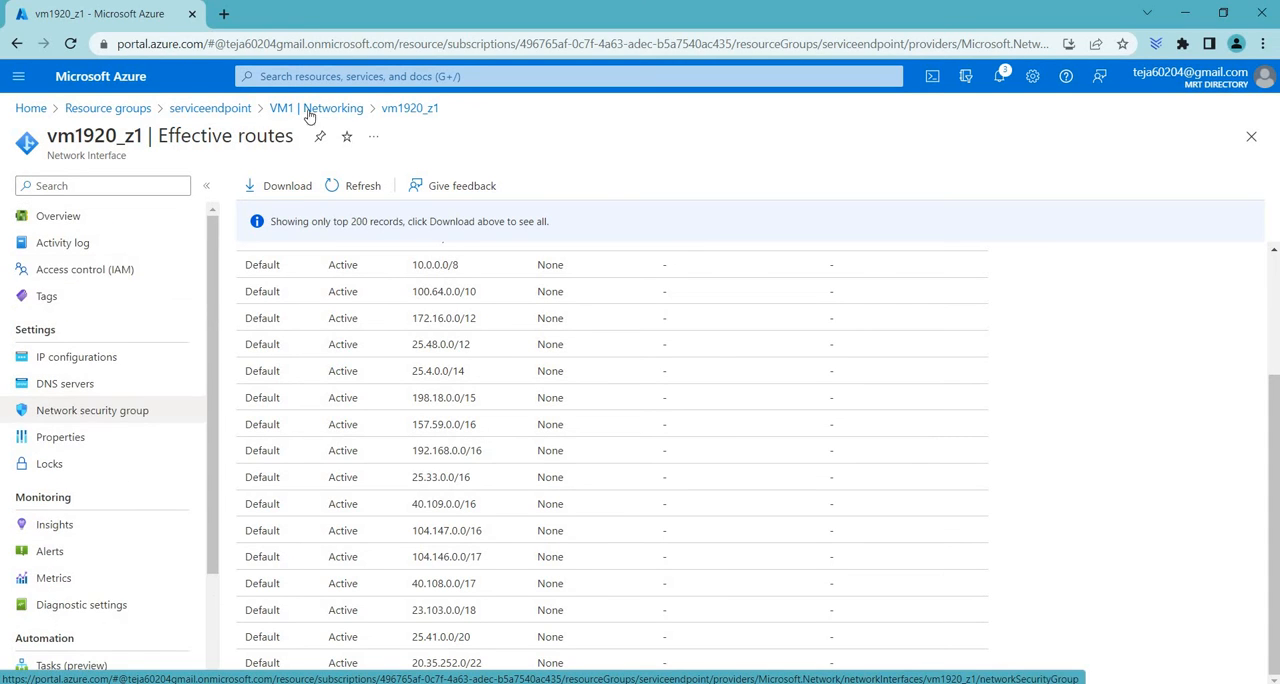
pyautogui.click(197, 110)
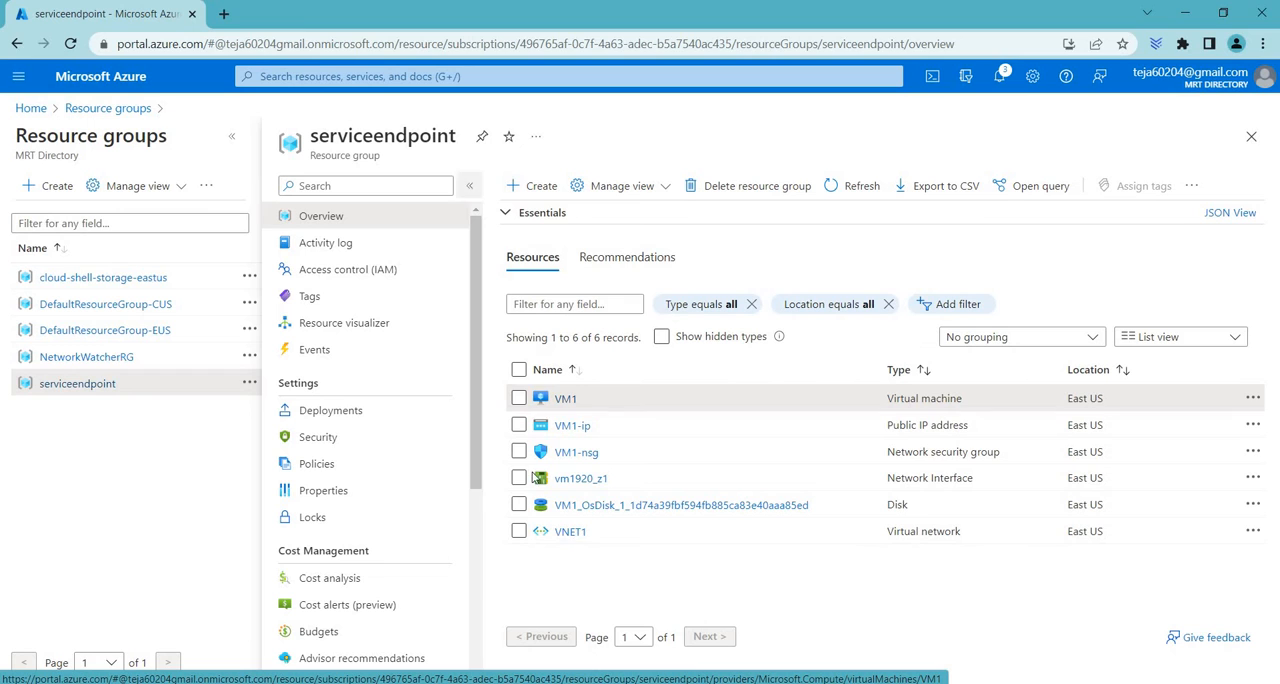
pyautogui.click(570, 533)
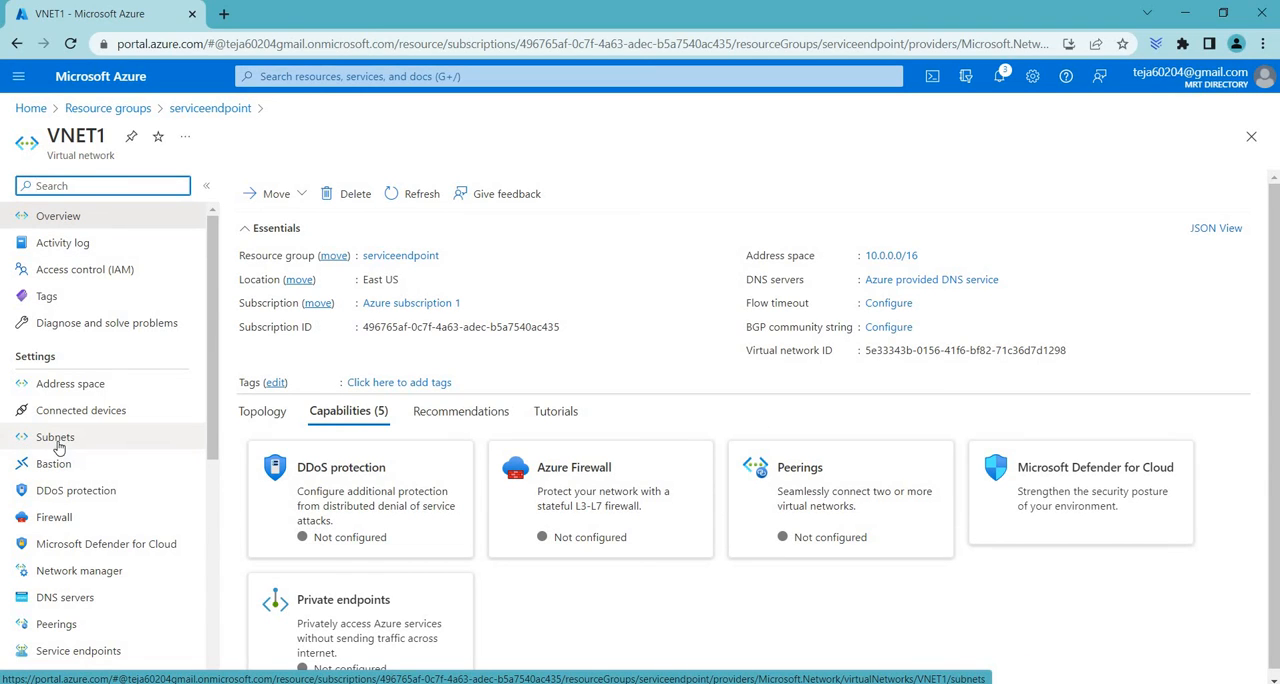
pyautogui.click(57, 446)
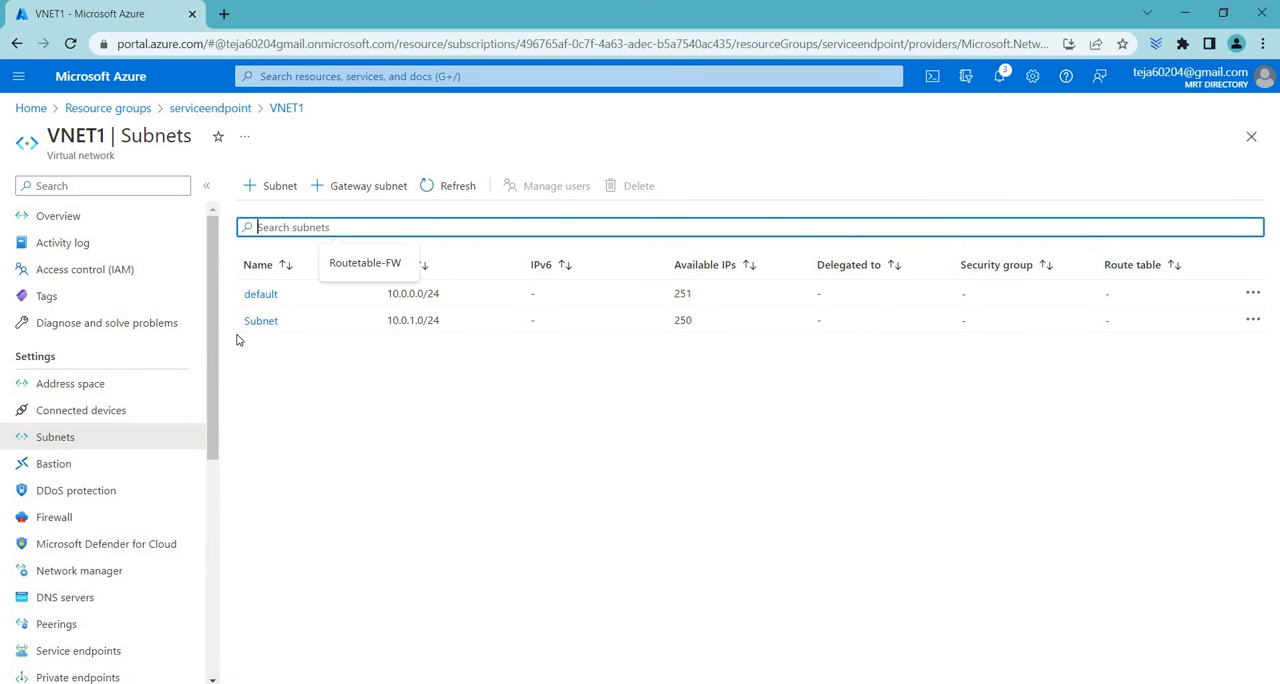
pyautogui.doubleClick(270, 322)
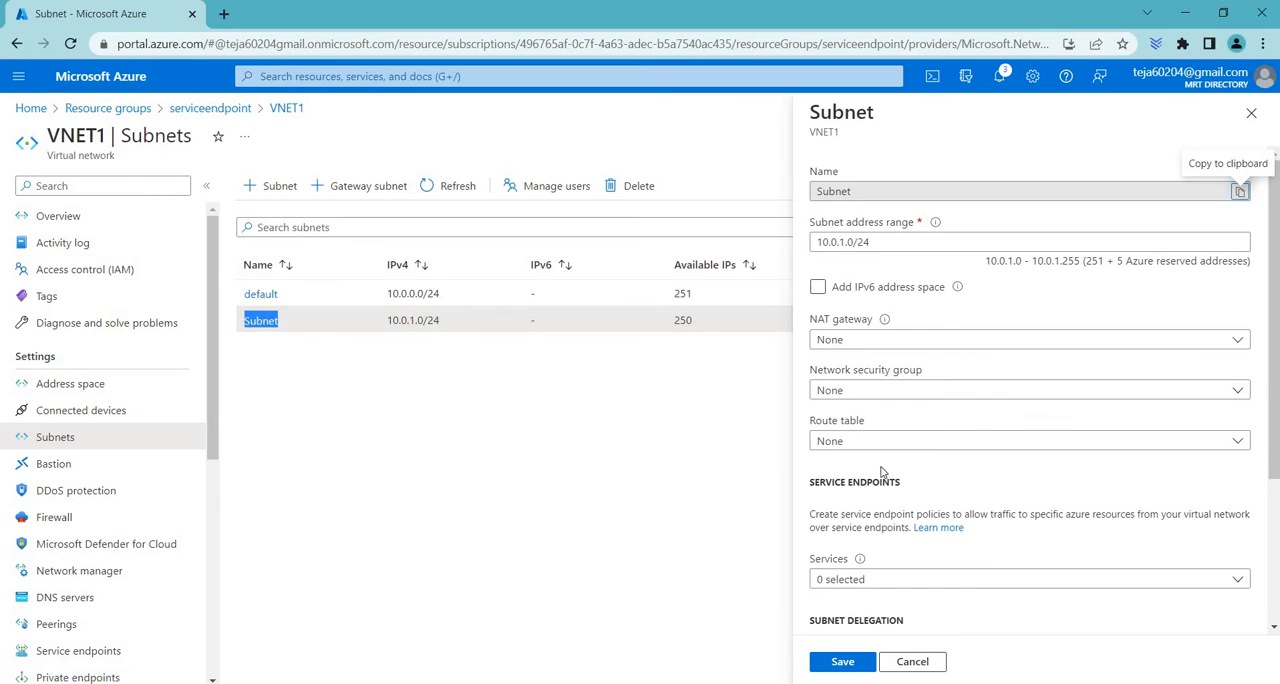
# Find the subnet's service endpoints section and open its list of available services
pyautogui.moveTo(932, 480); pyautogui.dragTo(788, 483)
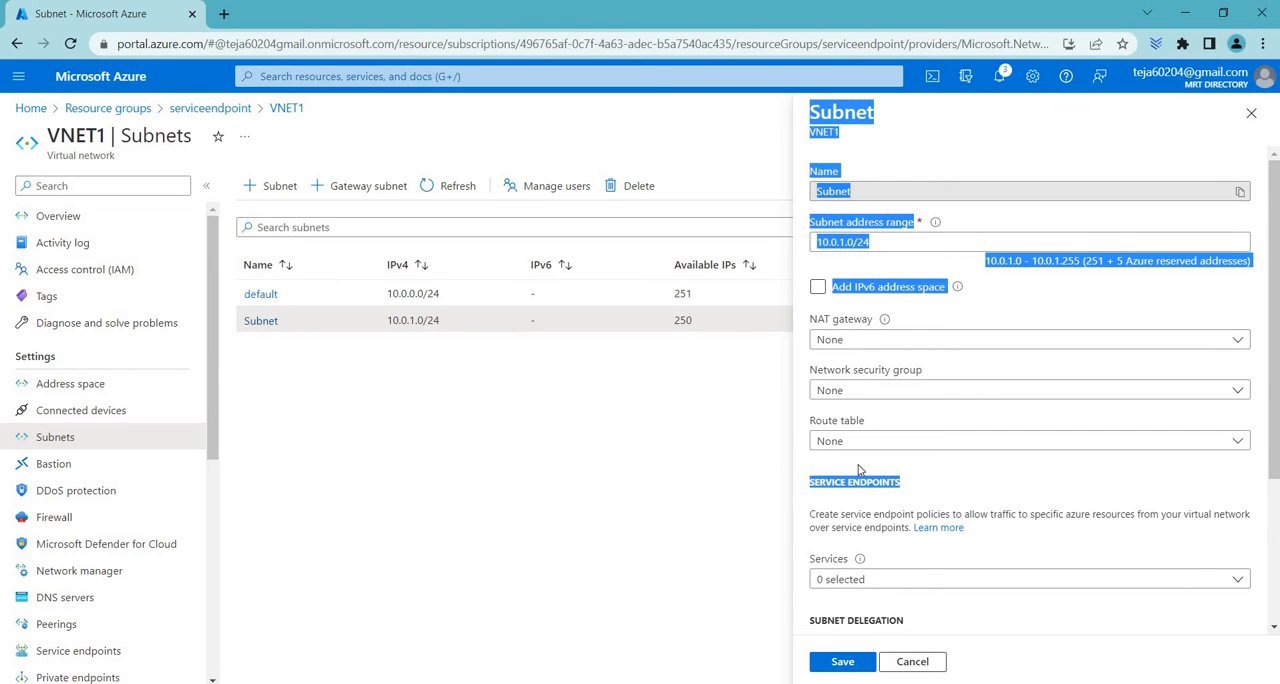
pyautogui.scroll(-1, 851, 450)
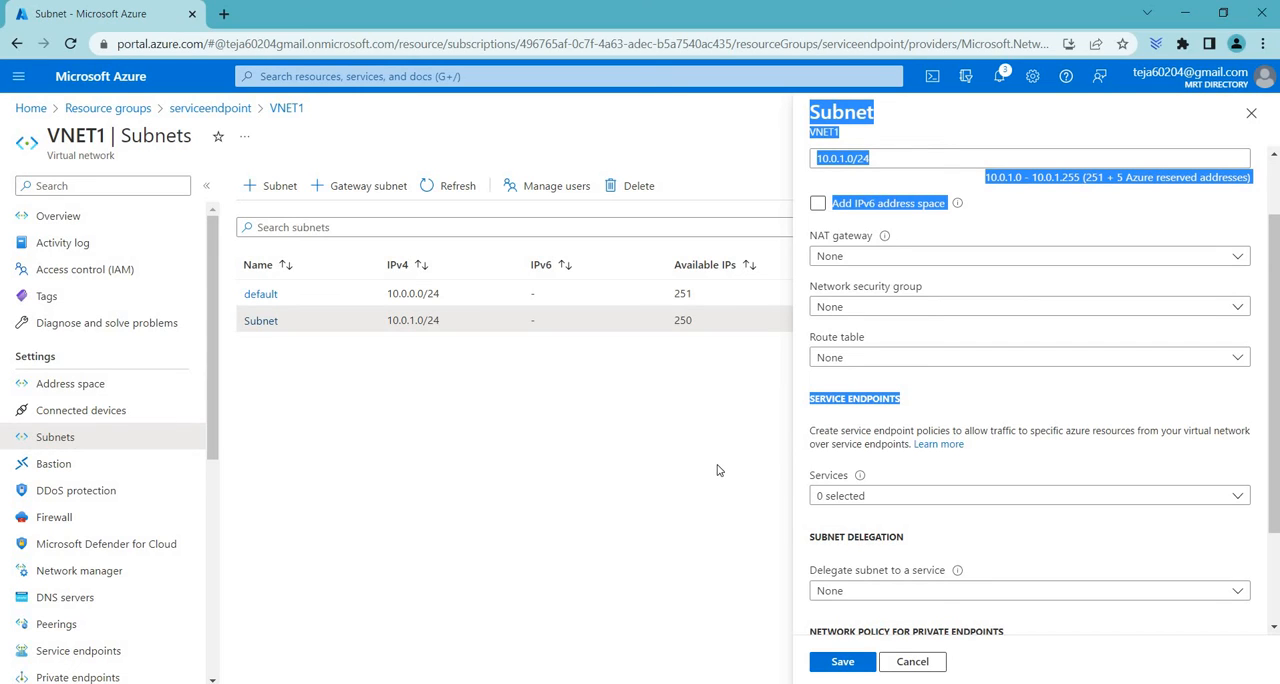
pyautogui.click(869, 497)
pyautogui.click(910, 212)
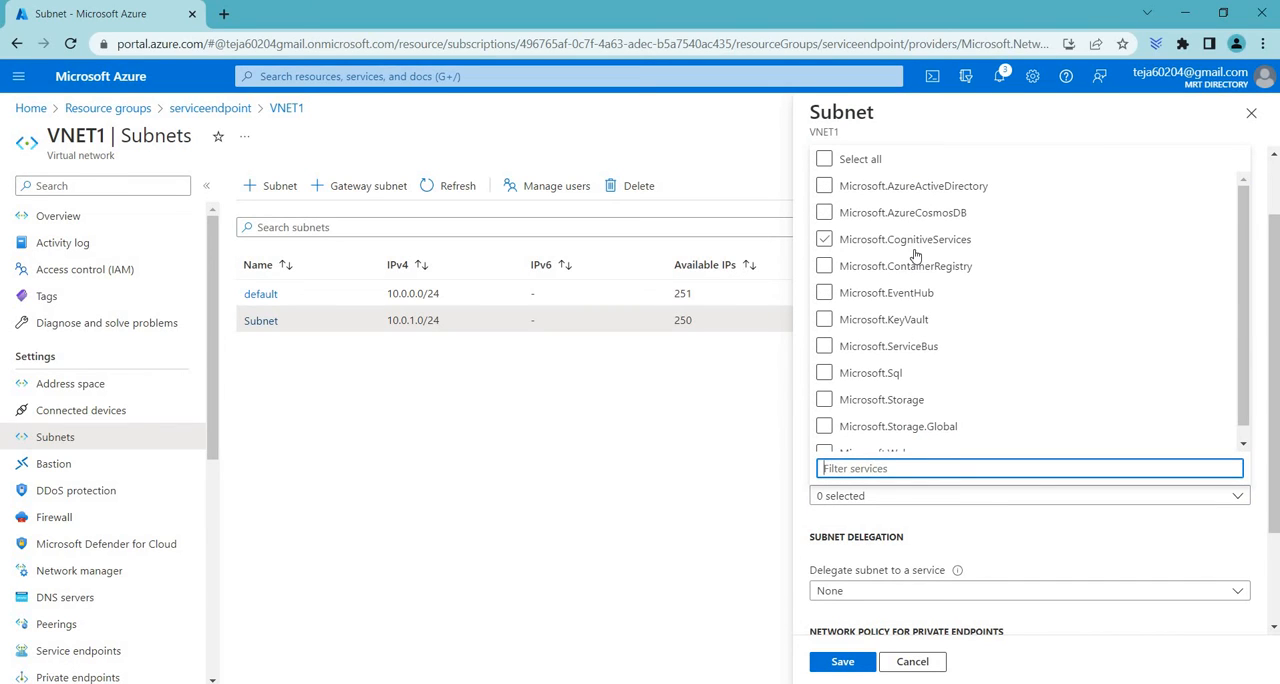
# Try selecting all services for the subnet's service endpoints, and clear the selection
pyautogui.click(924, 348)
pyautogui.click(848, 168)
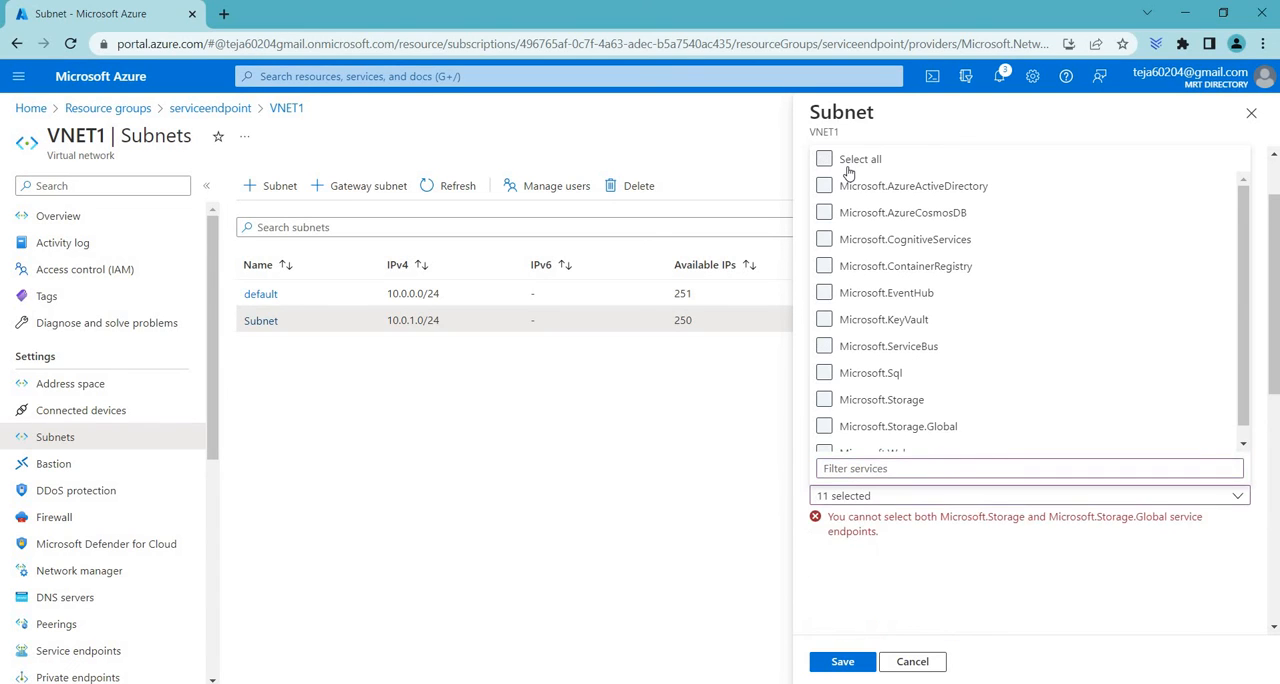
pyautogui.click(848, 168)
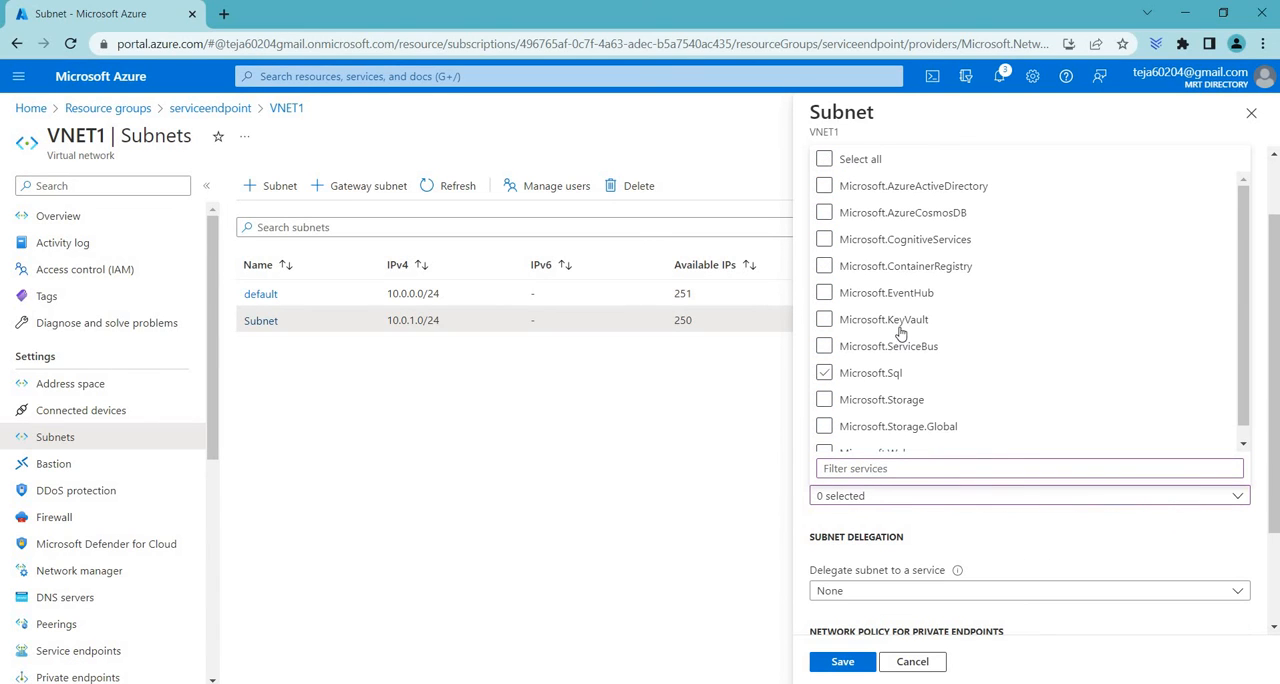
# Select Microsoft.KeyVault as a service endpoint service for the subnet
pyautogui.click(898, 328)
pyautogui.click(881, 328)
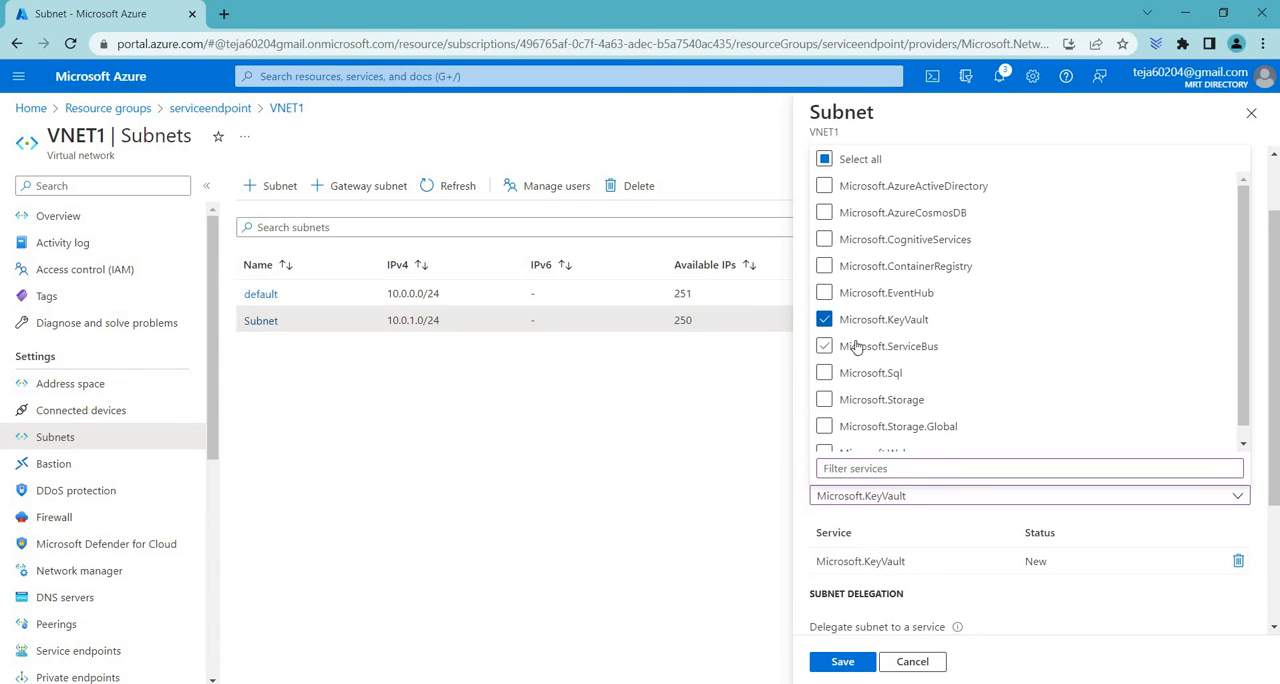
# Try adding Microsoft.Storage and Microsoft.Sql to the subnet's service endpoints, and clear both selections
pyautogui.click(837, 402)
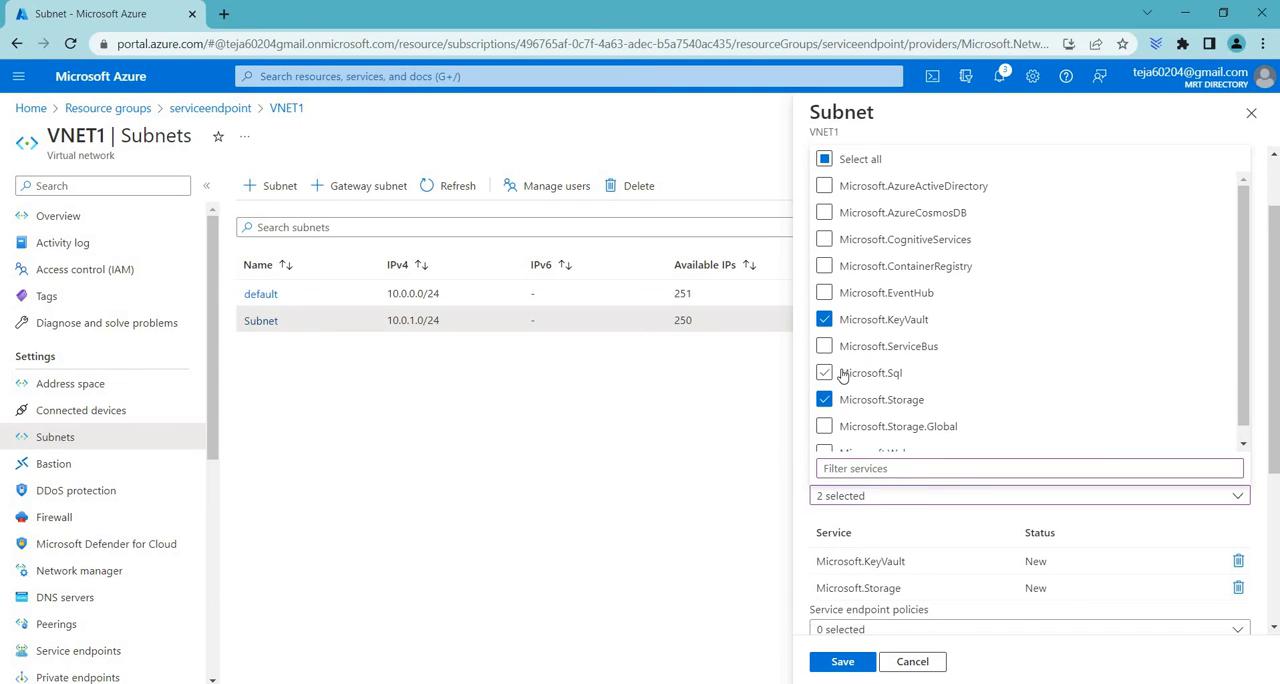
pyautogui.click(841, 375)
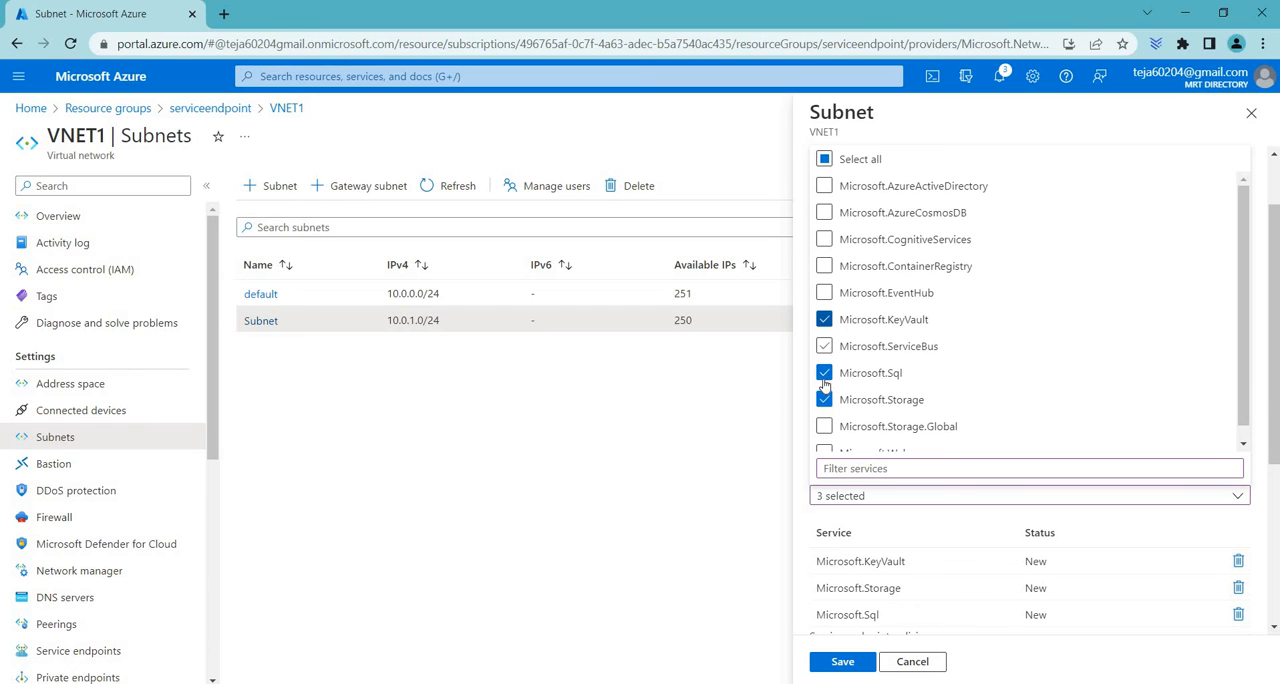
pyautogui.click(824, 376)
pyautogui.click(908, 401)
# Close the list of available services and save the subnet with its Microsoft.KeyVault service endpoint
pyautogui.scroll(-1, 908, 401)
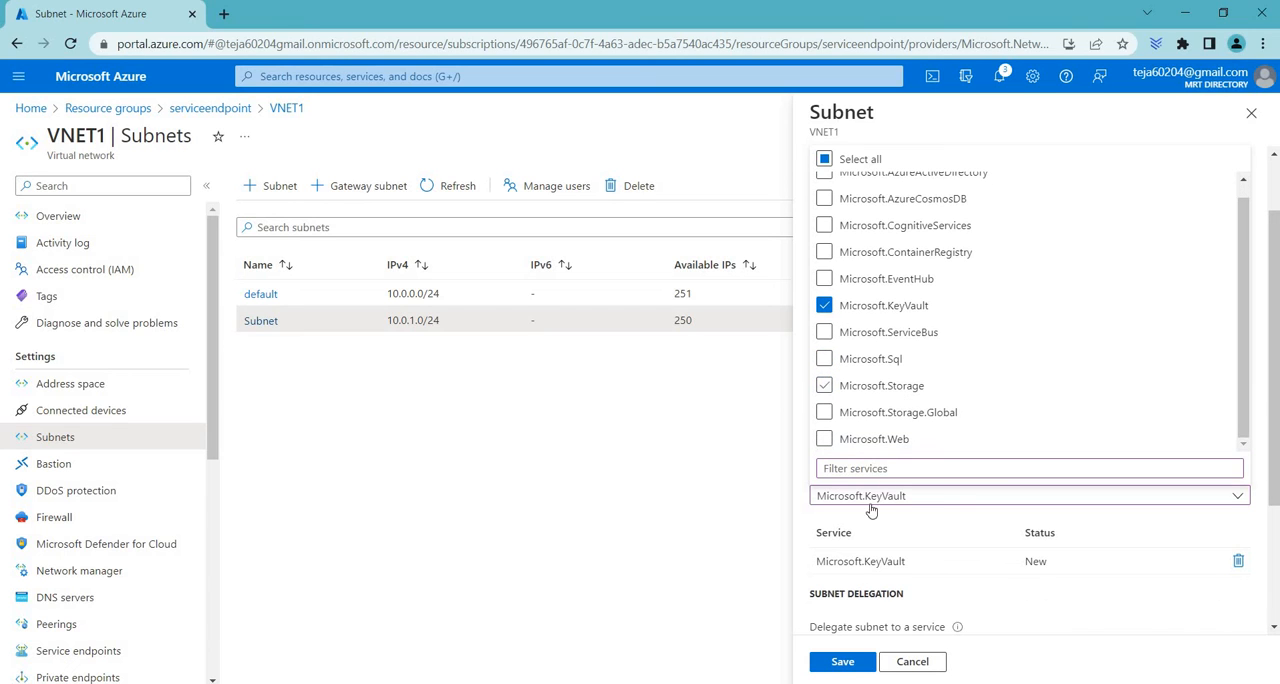
pyautogui.click(962, 505)
pyautogui.scroll(-2, 866, 588)
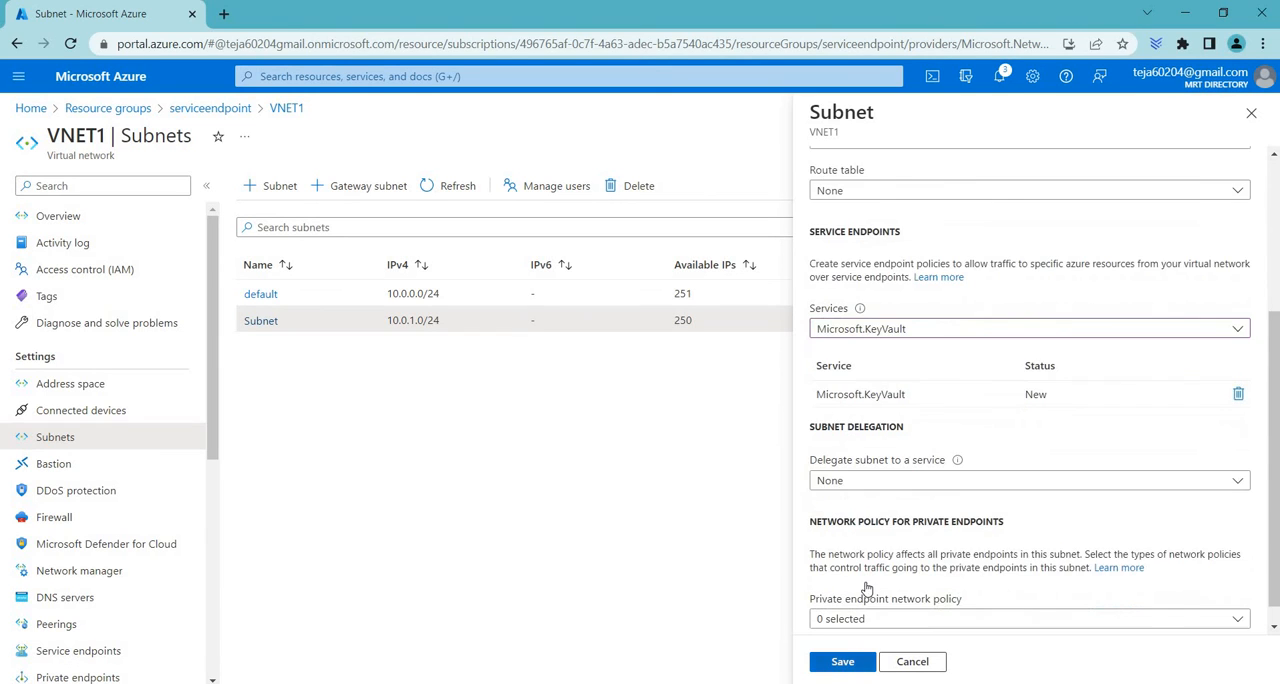
pyautogui.scroll(-1, 842, 662)
pyautogui.click(842, 662)
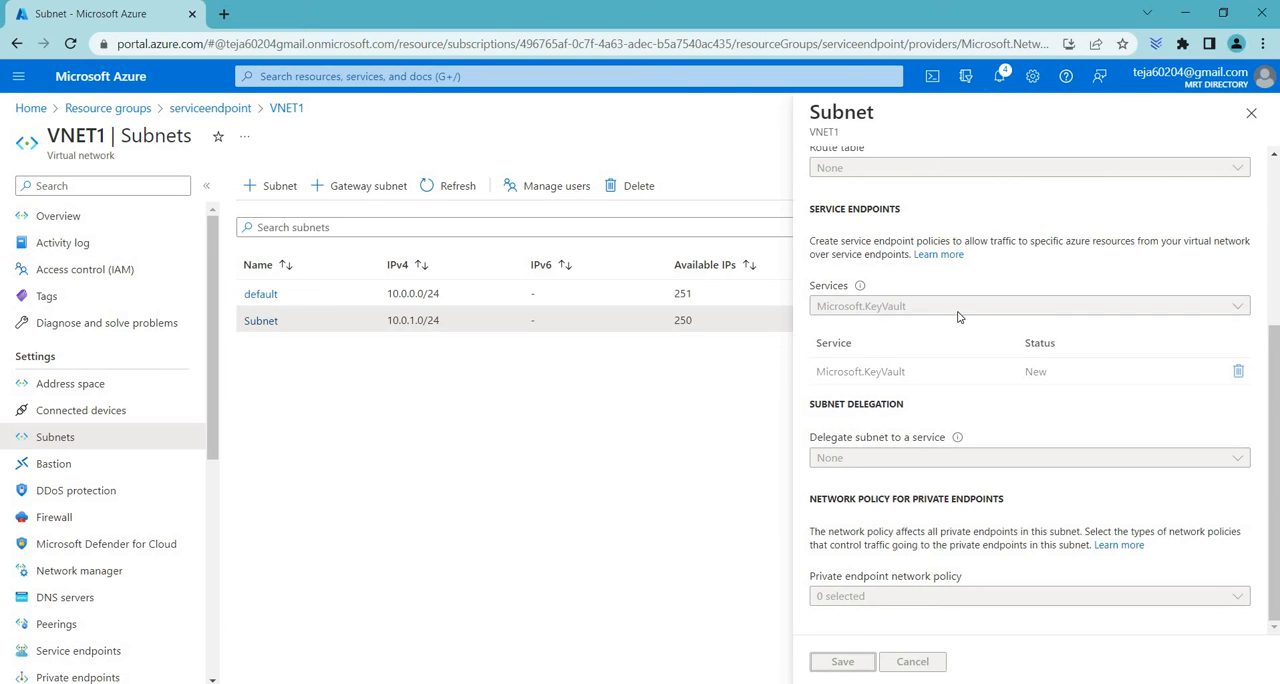
pyautogui.scroll(5, 957, 316)
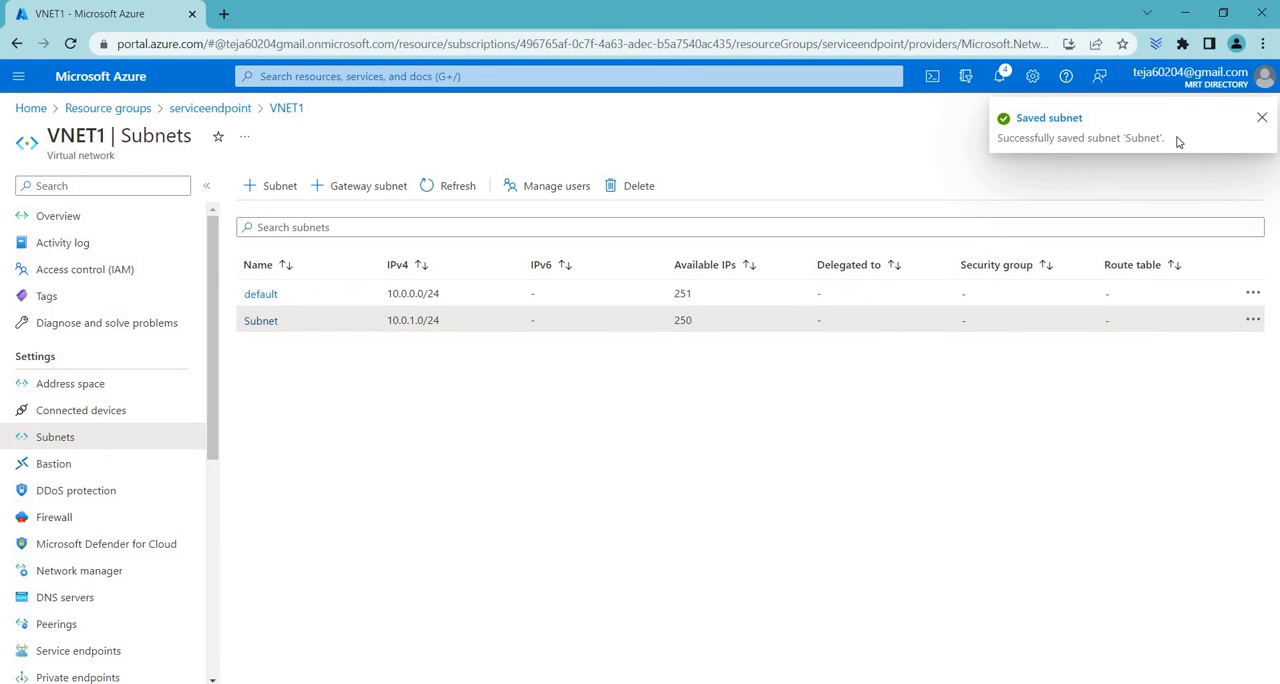
# Reopen the settings of VNET1's subnet named Subnet to check its service endpoint, and close them
pyautogui.click(262, 321)
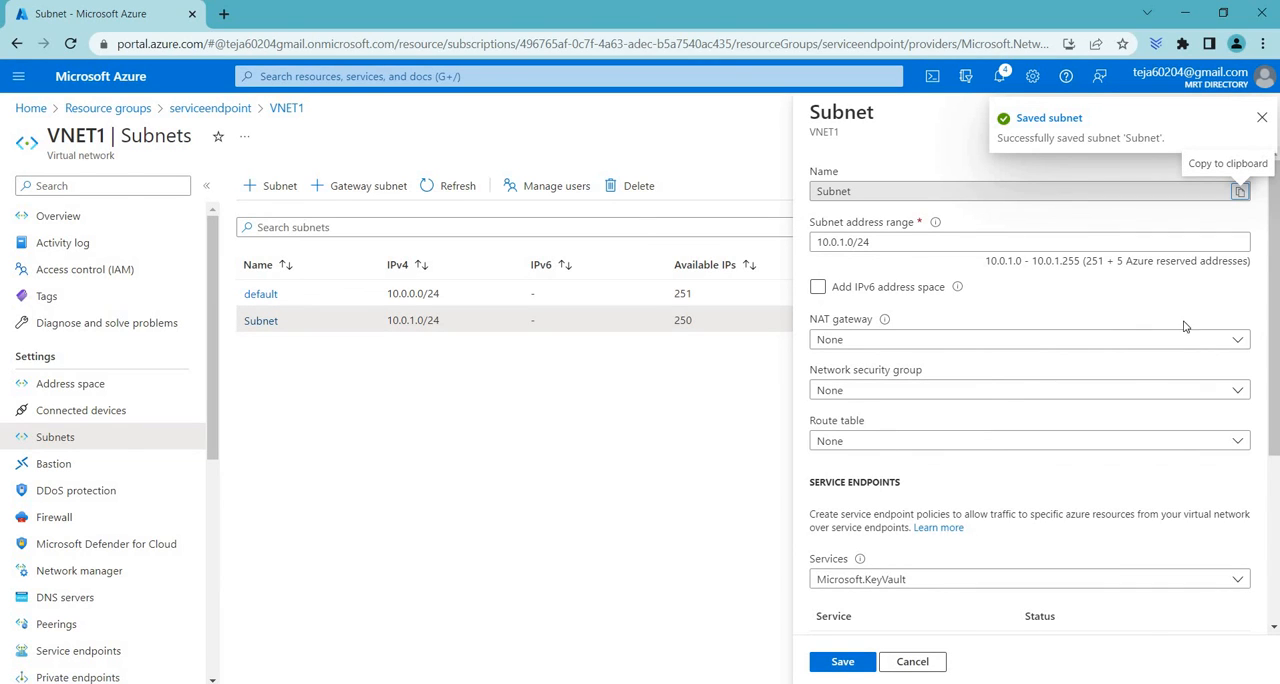
pyautogui.click(1262, 117)
pyautogui.click(1262, 114)
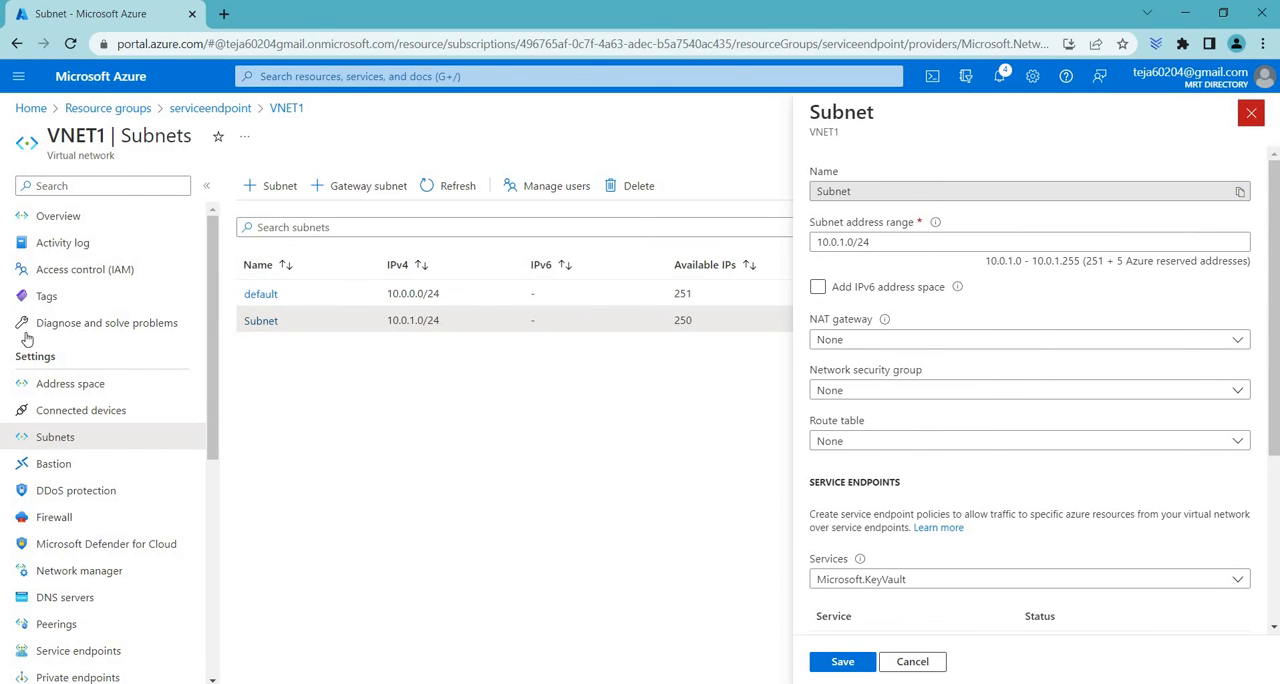
# Return to the serviceendpoint resource group and open the networking settings of VM1
pyautogui.click(195, 110)
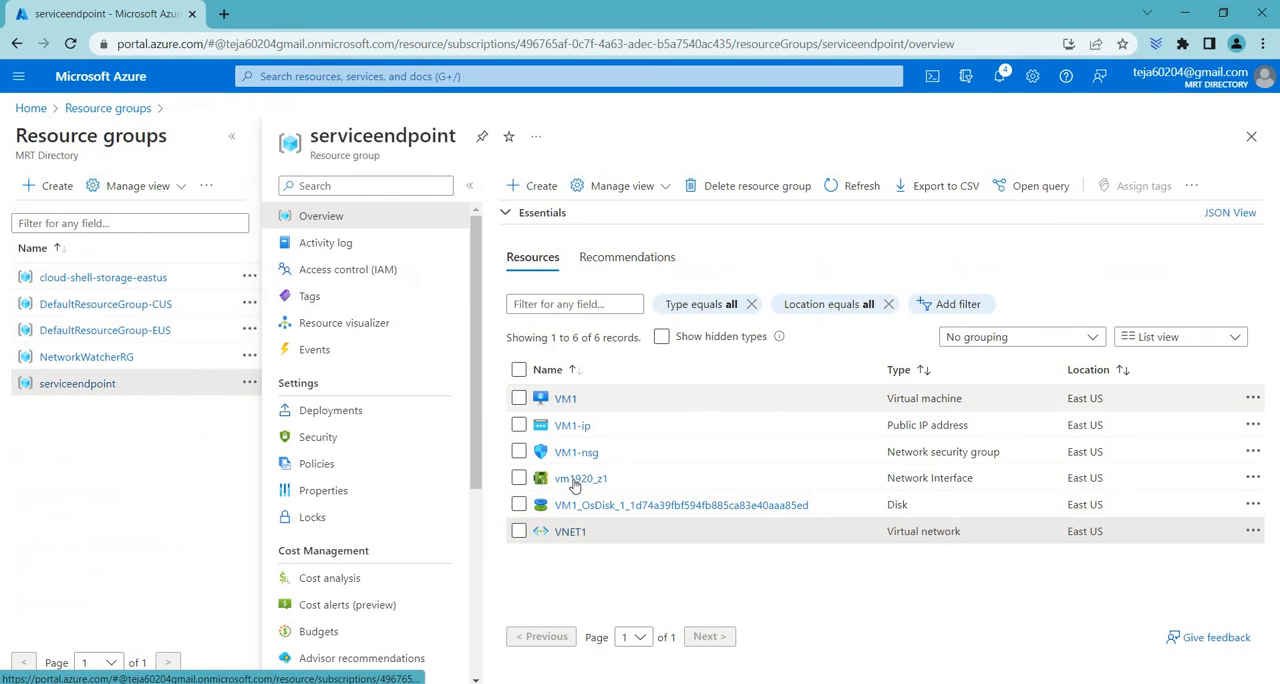
pyautogui.click(565, 399)
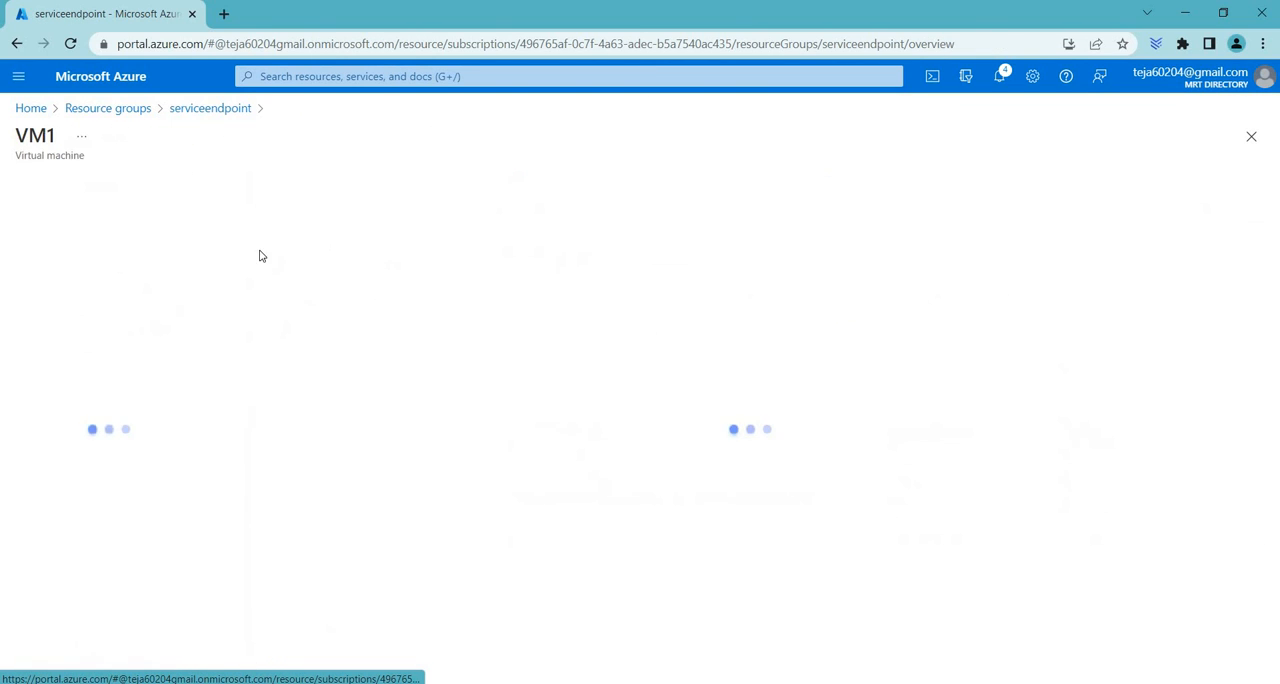
pyautogui.scroll(-10, 119, 461)
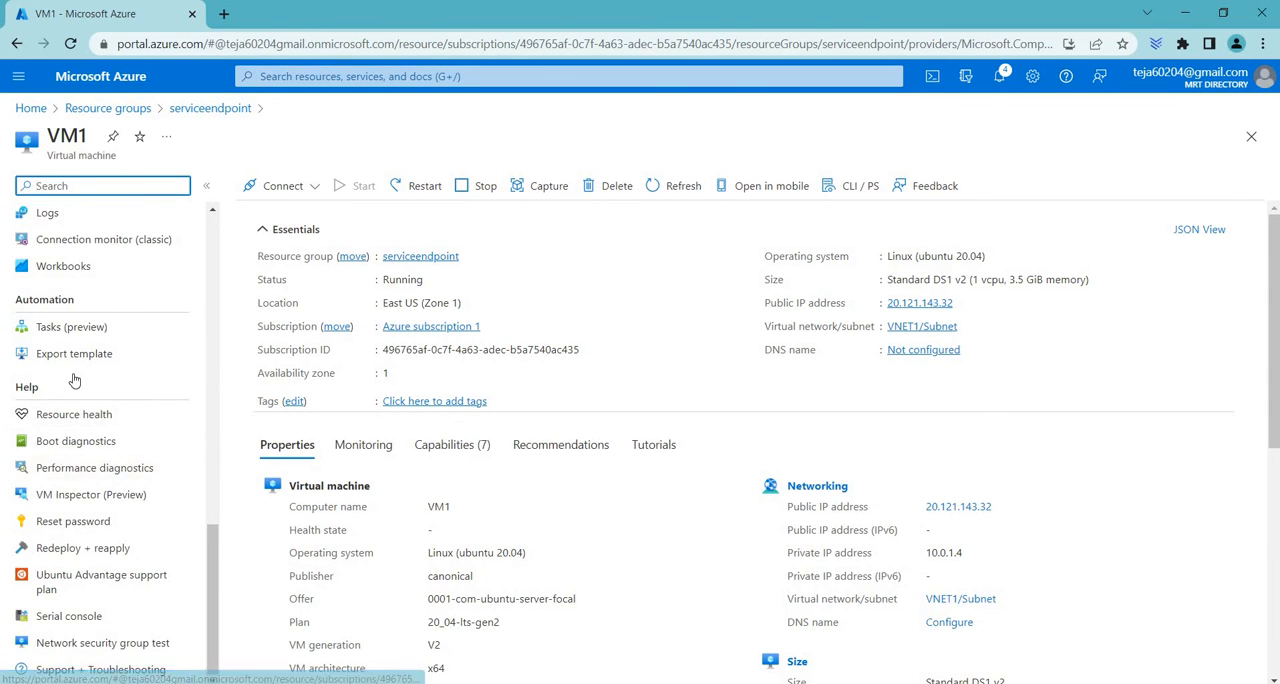
pyautogui.scroll(4, 60, 372)
pyautogui.scroll(3, 66, 320)
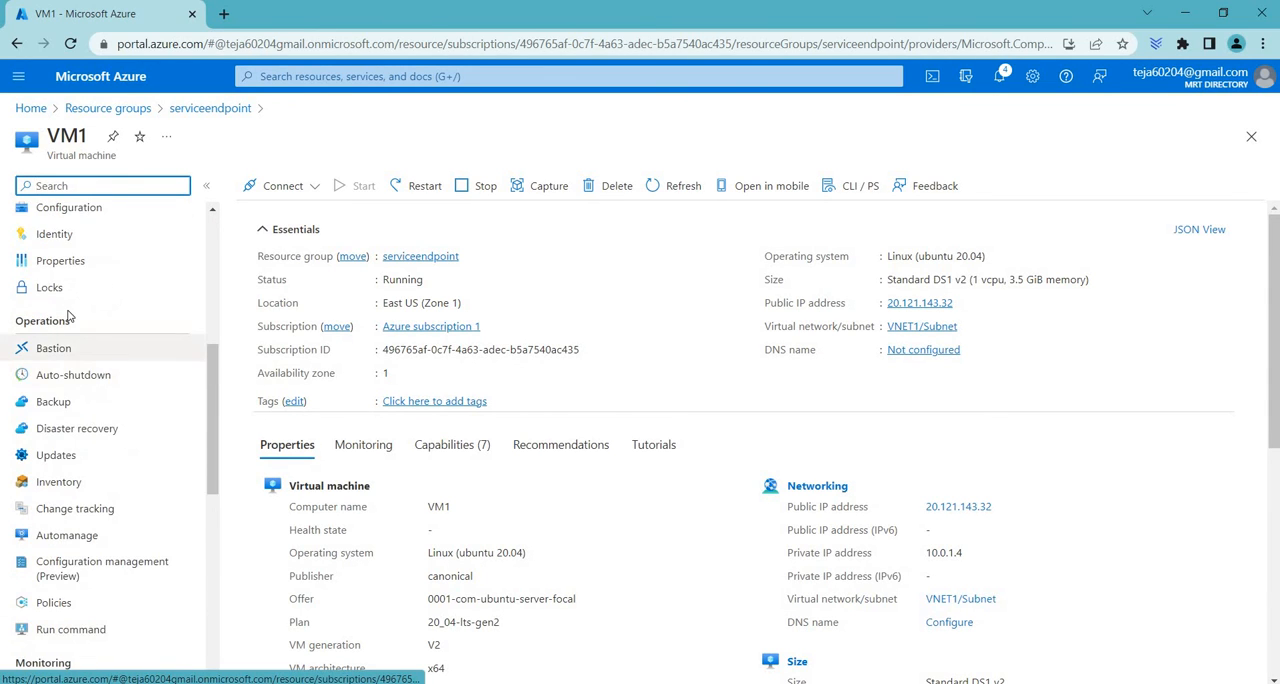
pyautogui.scroll(5, 70, 310)
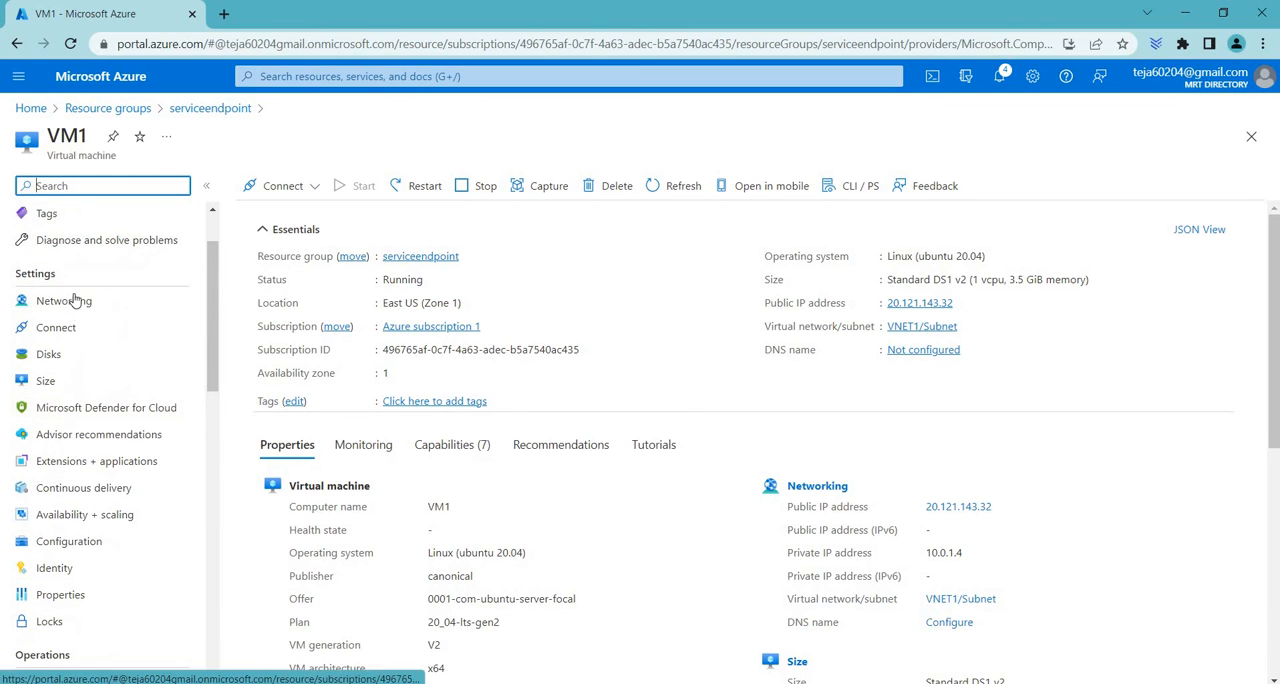
pyautogui.click(77, 300)
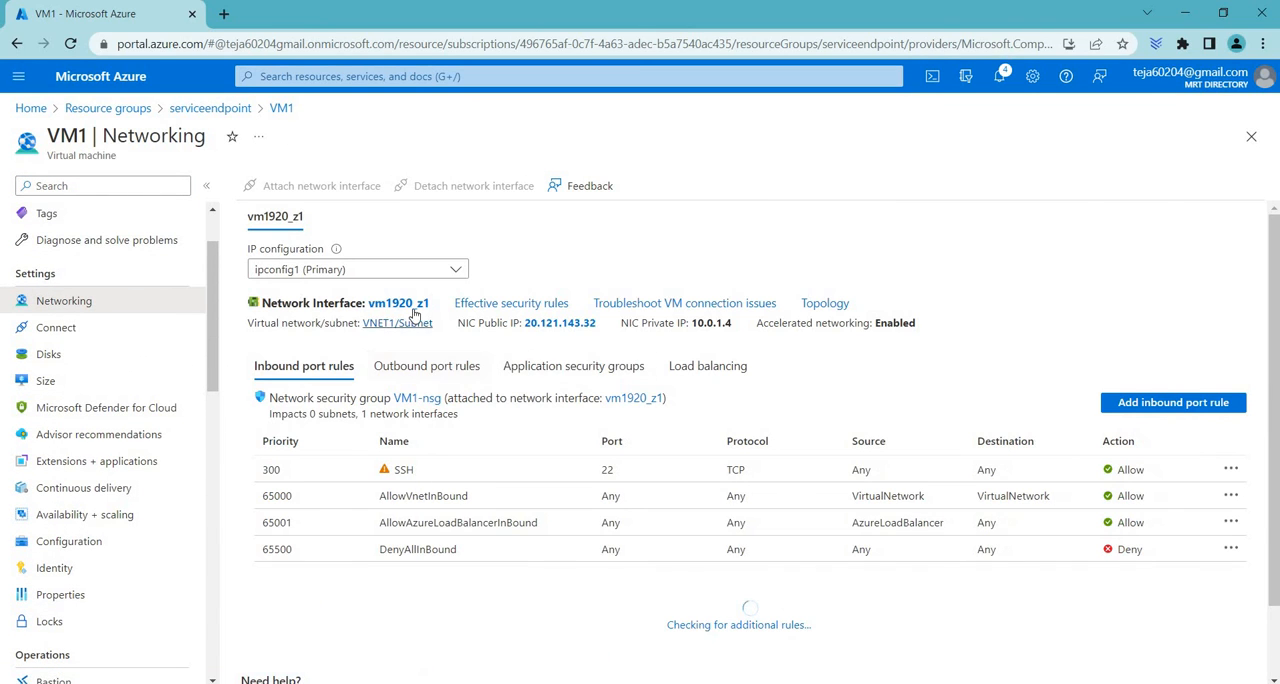
# Examine the effective routes of network interface vm1920_z1 down to the virtual network service endpoint entry, and return to VM1's networking settings
pyautogui.click(415, 312)
pyautogui.scroll(-2, 90, 540)
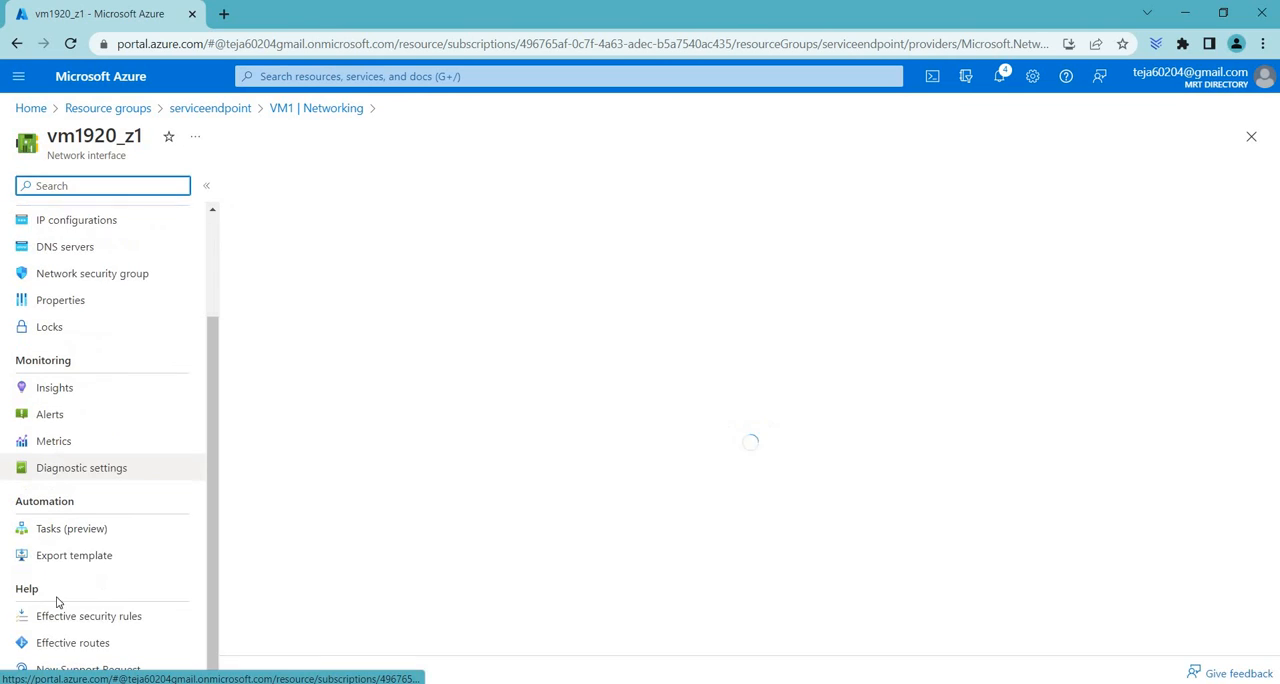
pyautogui.click(73, 643)
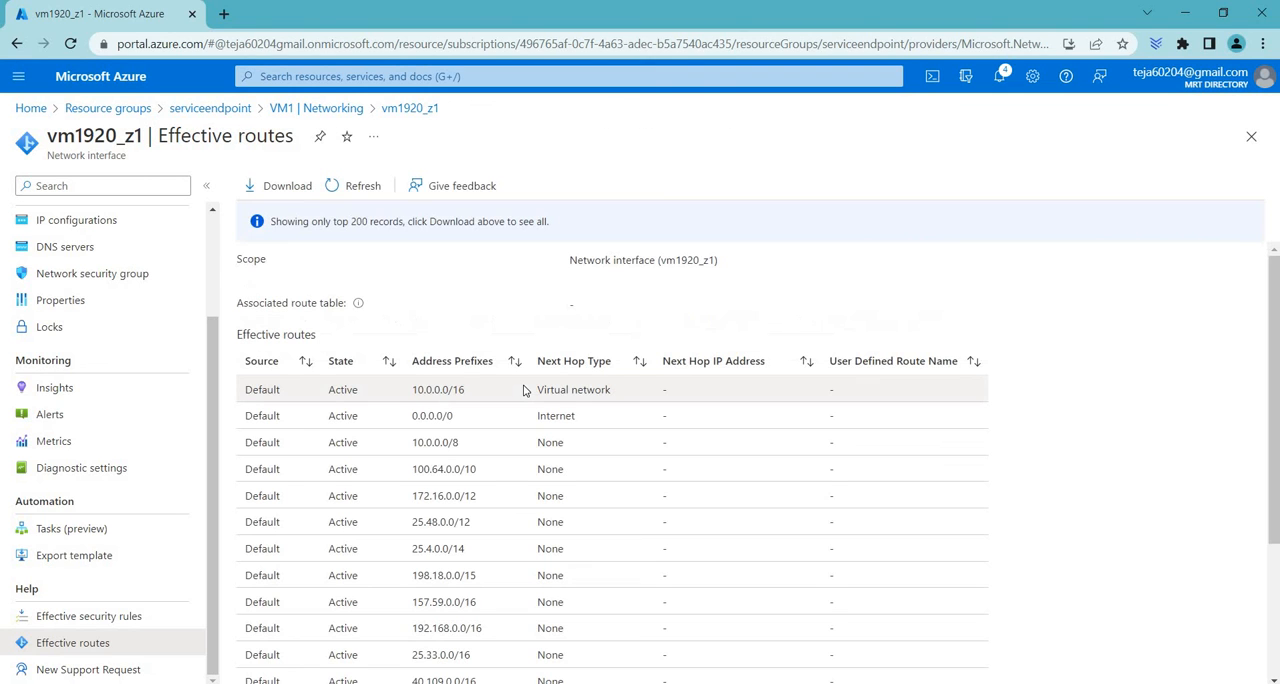
pyautogui.scroll(-3, 515, 450)
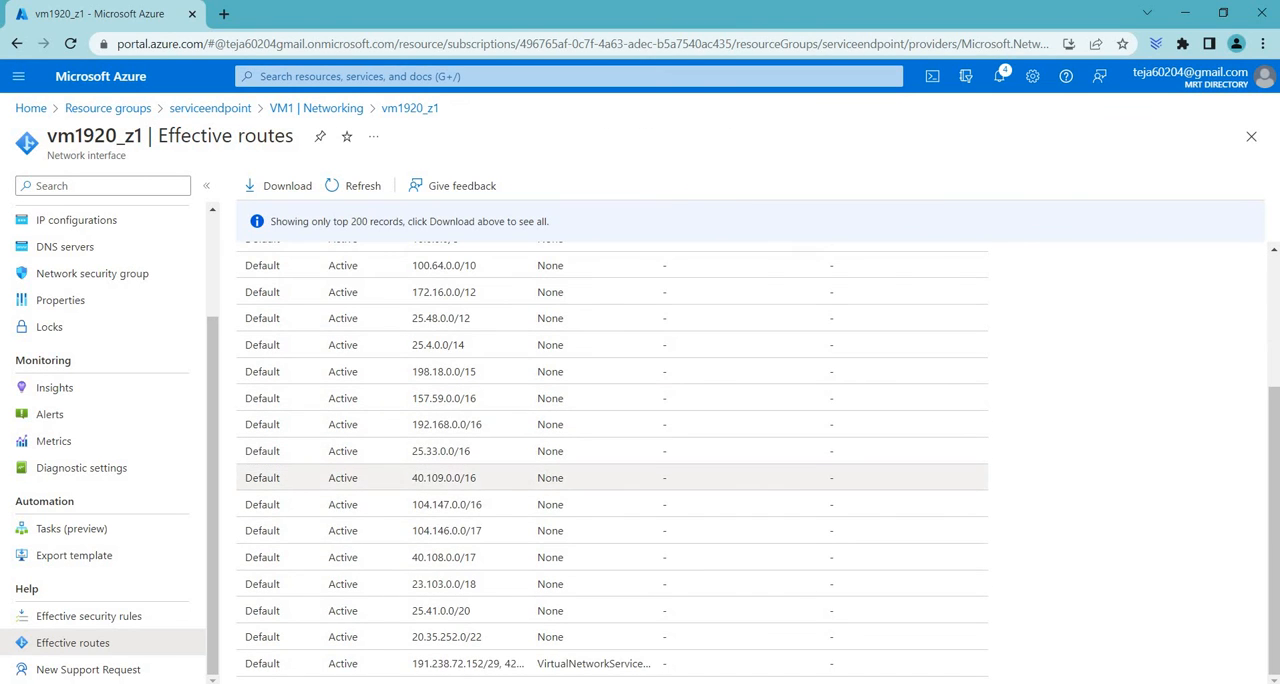
pyautogui.moveTo(281, 662); pyautogui.dragTo(717, 667)
pyautogui.click(1002, 605)
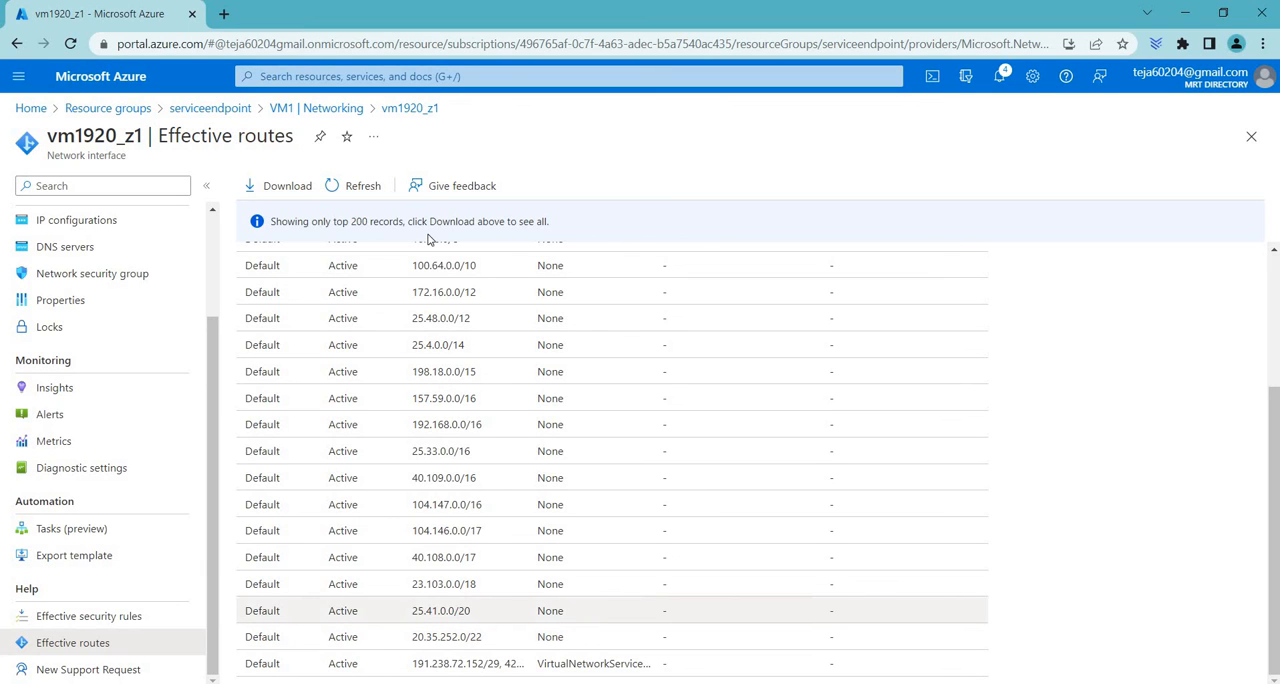
pyautogui.click(336, 109)
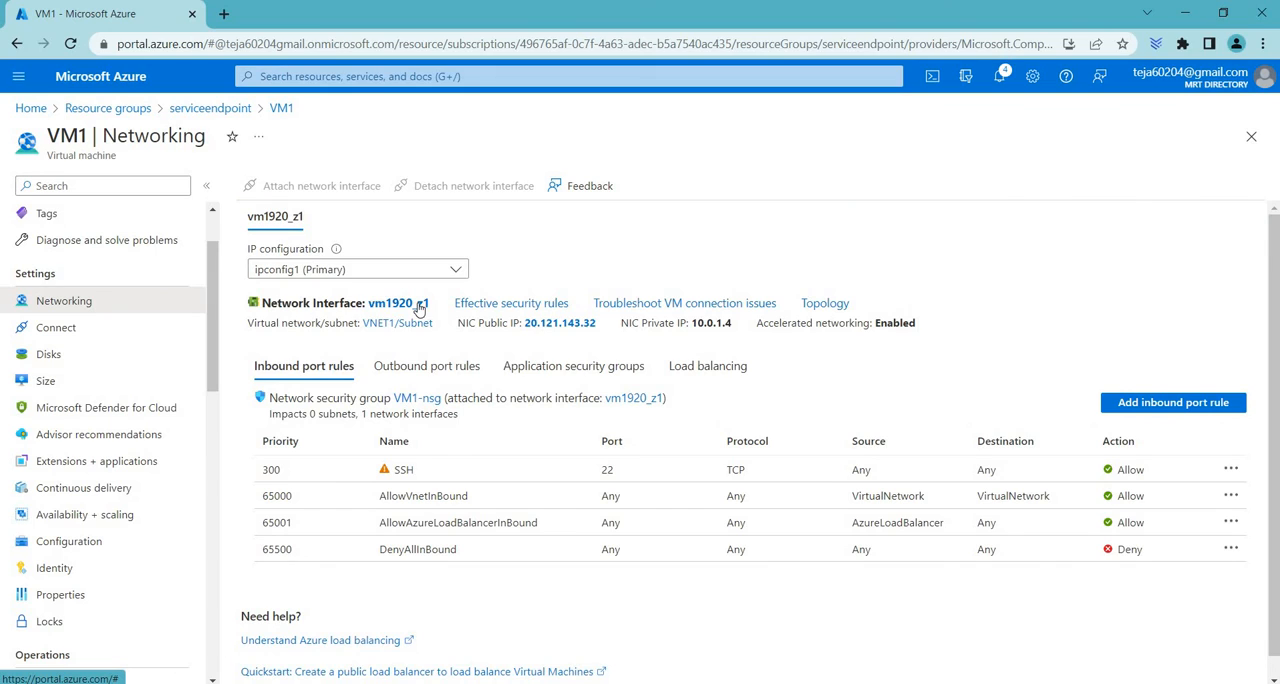